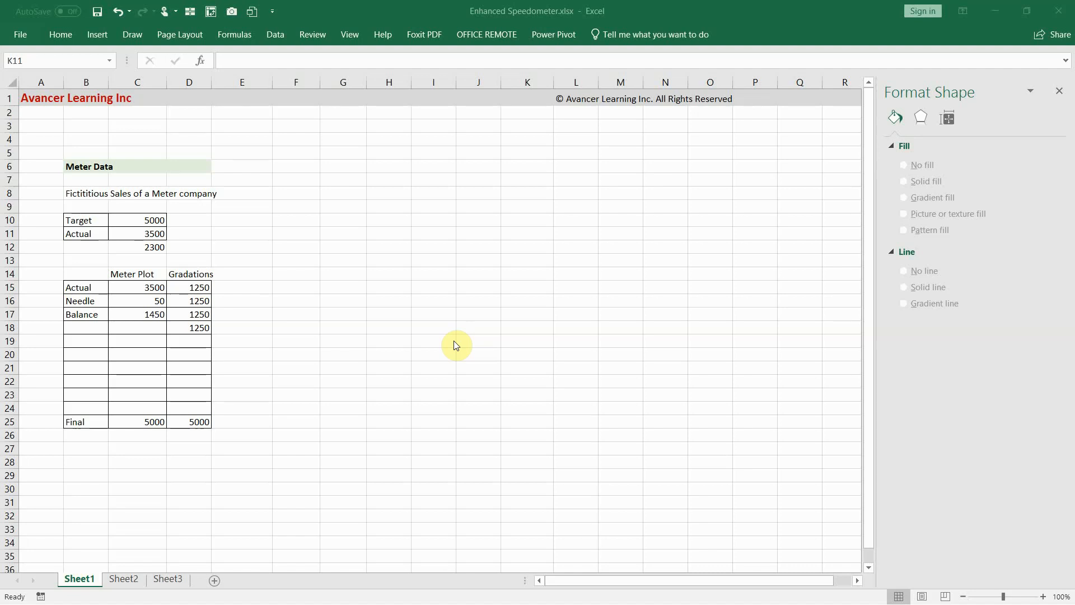
Step: Clear the stray value in cell C12 below the Actual figure
{"action": "left_click", "coordinate": [148, 248]}
{"action": "left_click", "coordinate": [148, 248]}
{"action": "key", "text": "Delete"}
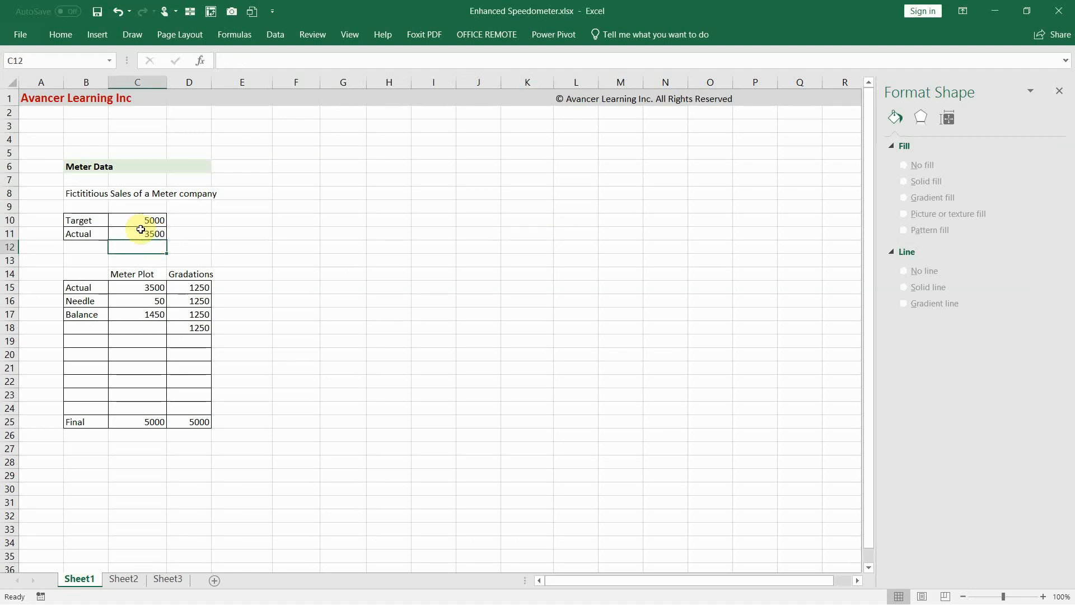
Step: Examine the Target and Actual inputs and the contents of the Actual, Needle and Balance cells in the Meter Plot column
{"action": "left_click", "coordinate": [150, 220]}
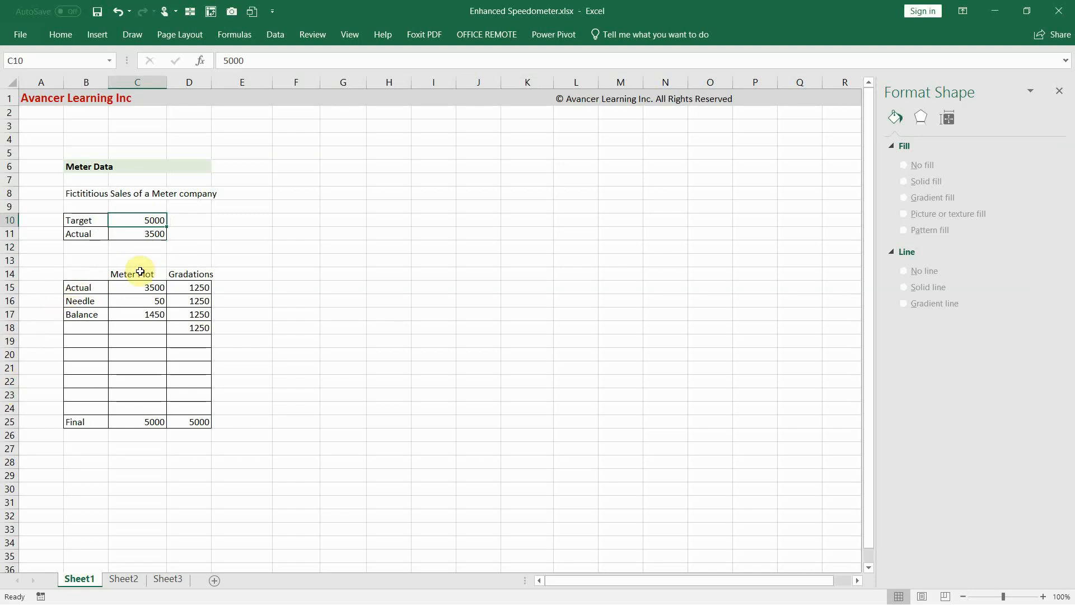
{"action": "left_click", "coordinate": [152, 233]}
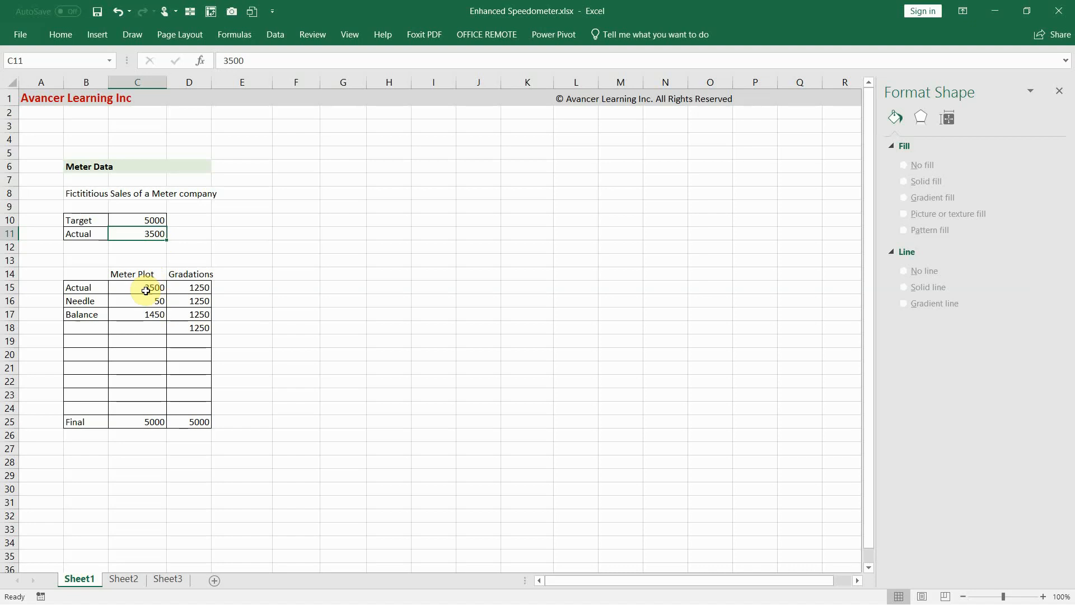
{"action": "left_click", "coordinate": [152, 289]}
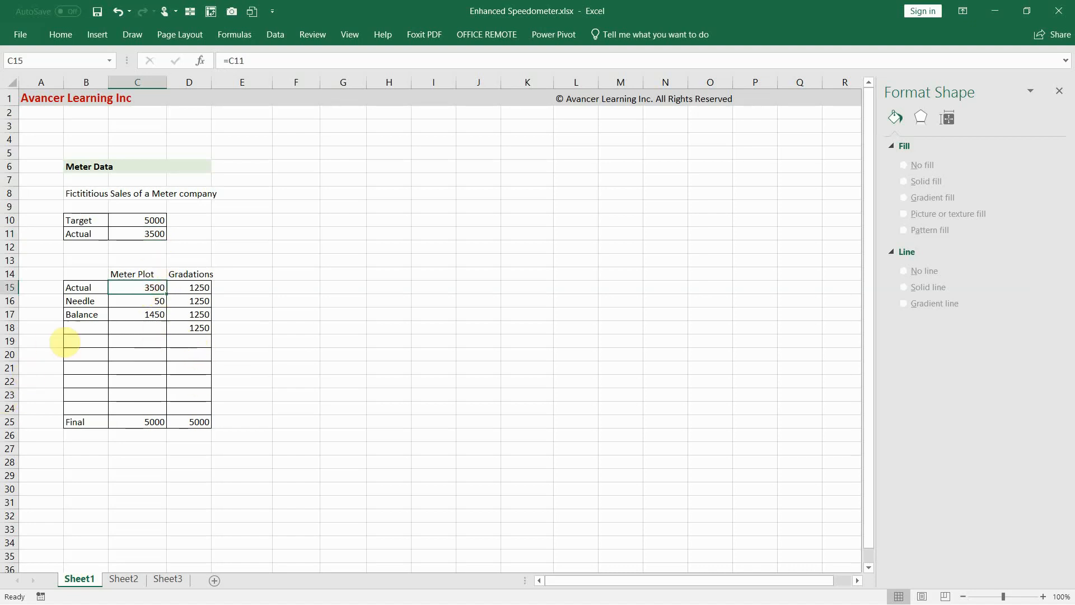
{"action": "left_click_drag", "start_coordinate": [124, 281], "coordinate": [184, 297]}
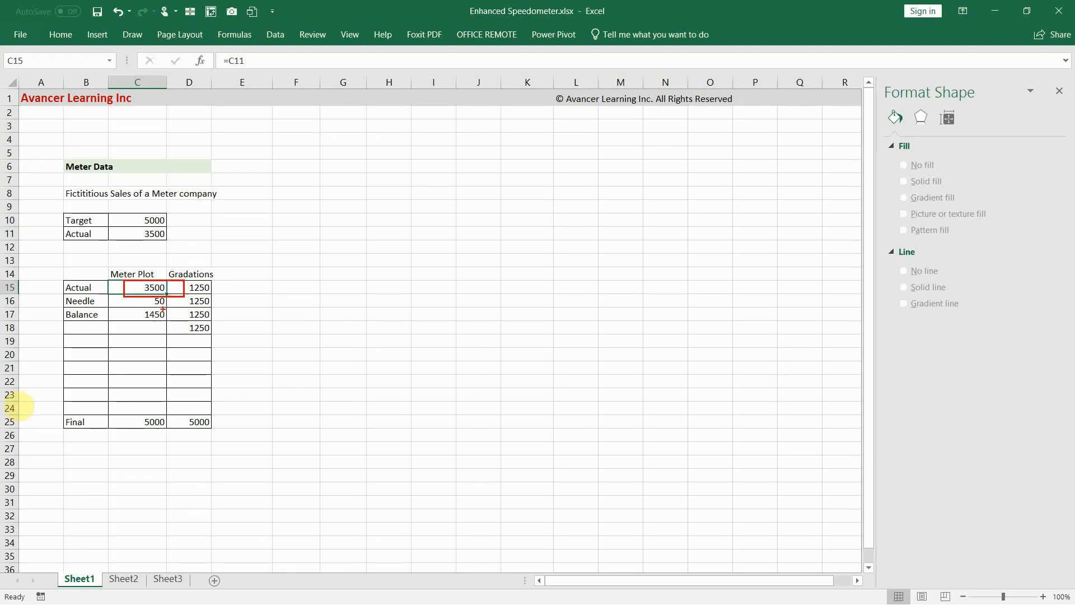
{"action": "double_click", "coordinate": [136, 289]}
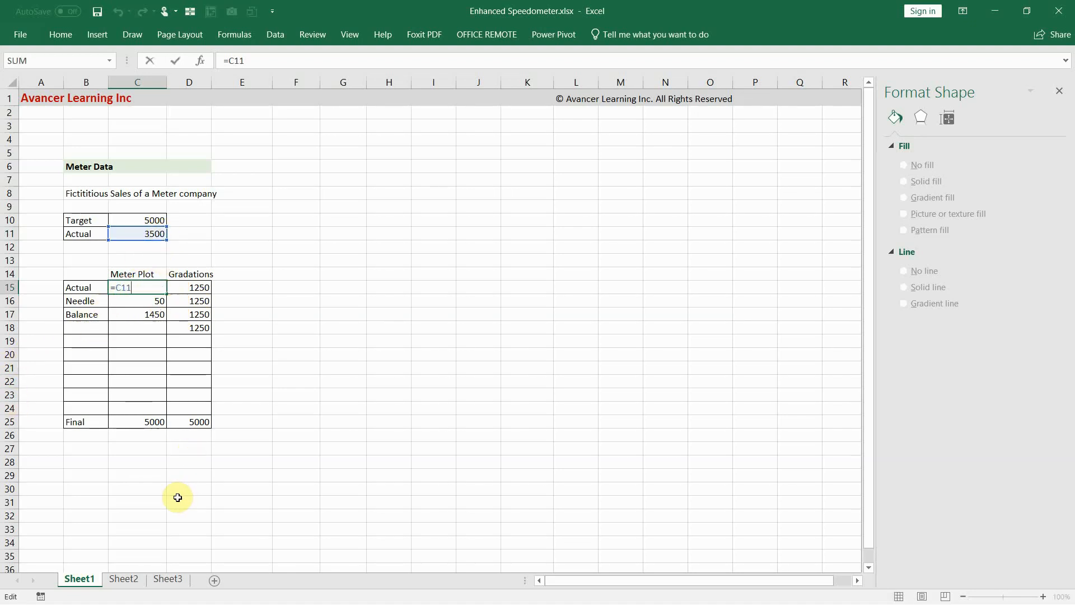
{"action": "key", "text": "Escape"}
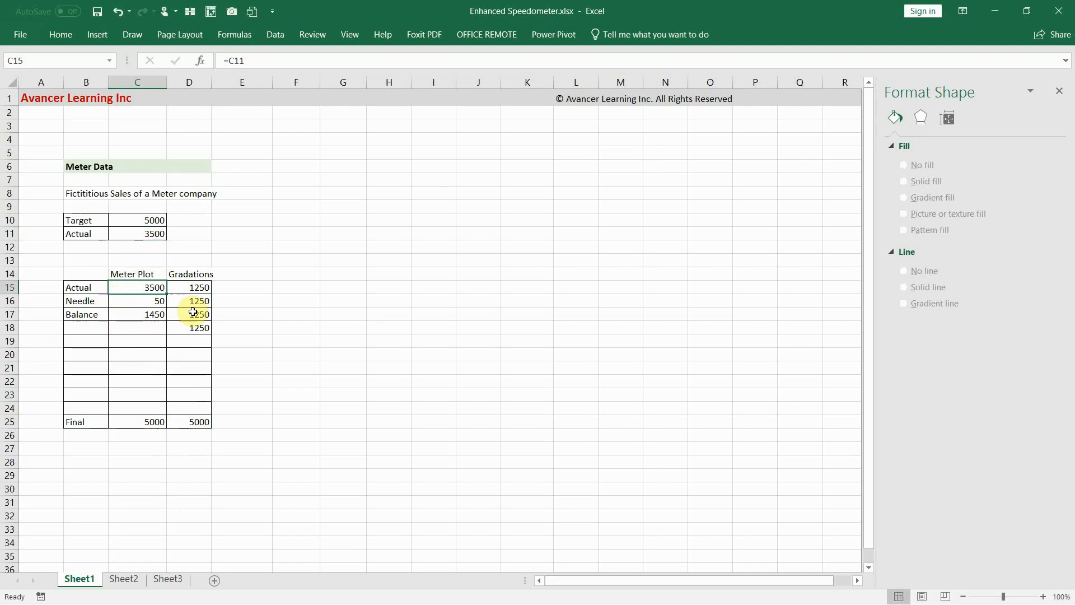
{"action": "left_click", "coordinate": [148, 302]}
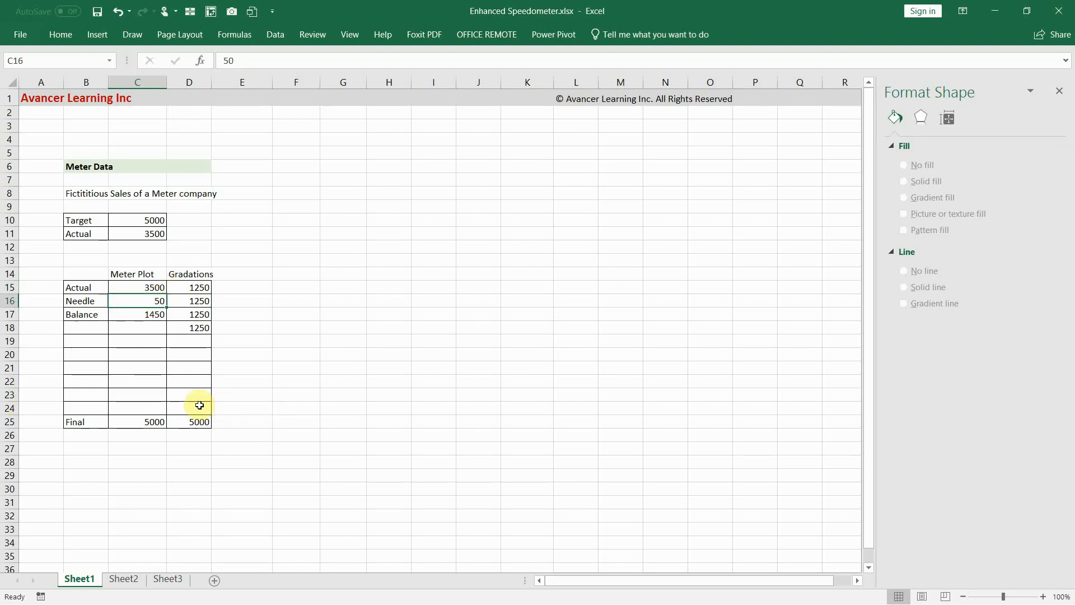
{"action": "left_click", "coordinate": [156, 316]}
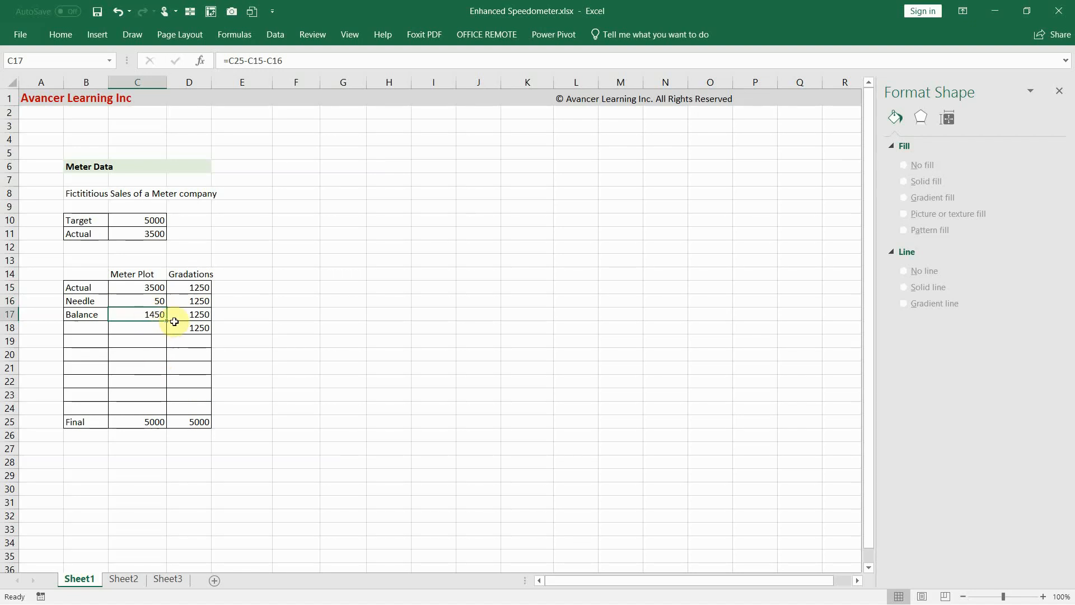
Step: Examine the Balance formula in C17 and trace how it draws on the Final, Actual and Needle values
{"action": "double_click", "coordinate": [141, 316]}
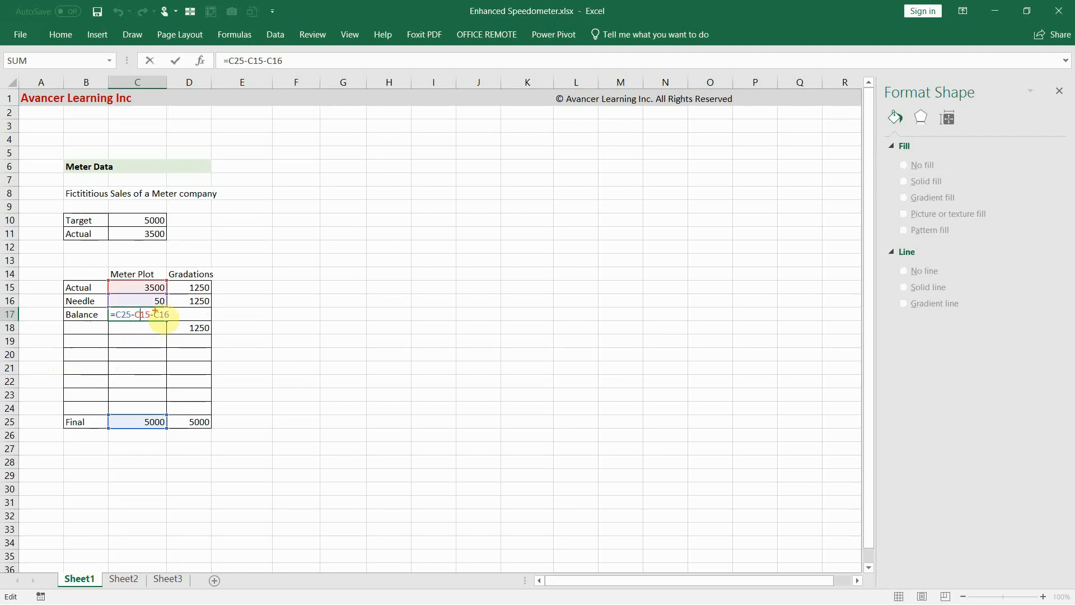
{"action": "mouse_move", "coordinate": [170, 210]}
{"action": "left_mouse_down"}
{"action": "mouse_move", "coordinate": [175, 236]}
{"action": "mouse_move", "coordinate": [165, 208]}
{"action": "left_mouse_up"}
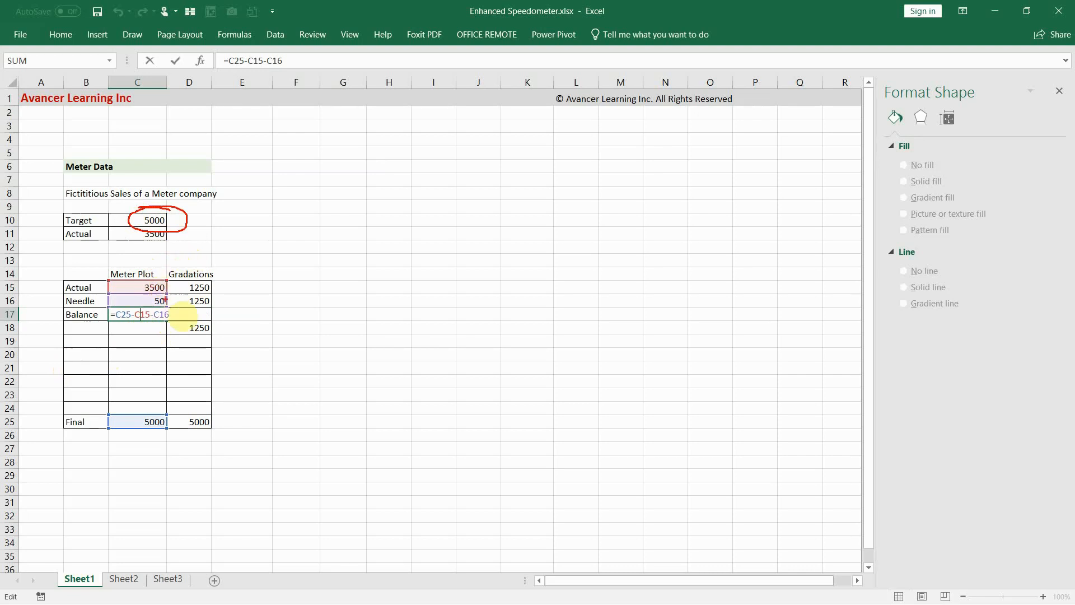
{"action": "mouse_move", "coordinate": [167, 276]}
{"action": "left_mouse_down"}
{"action": "mouse_move", "coordinate": [127, 292]}
{"action": "mouse_move", "coordinate": [166, 278]}
{"action": "mouse_move", "coordinate": [144, 312]}
{"action": "mouse_move", "coordinate": [168, 288]}
{"action": "left_mouse_up"}
{"action": "left_click_drag", "start_coordinate": [175, 212], "coordinate": [203, 181]}
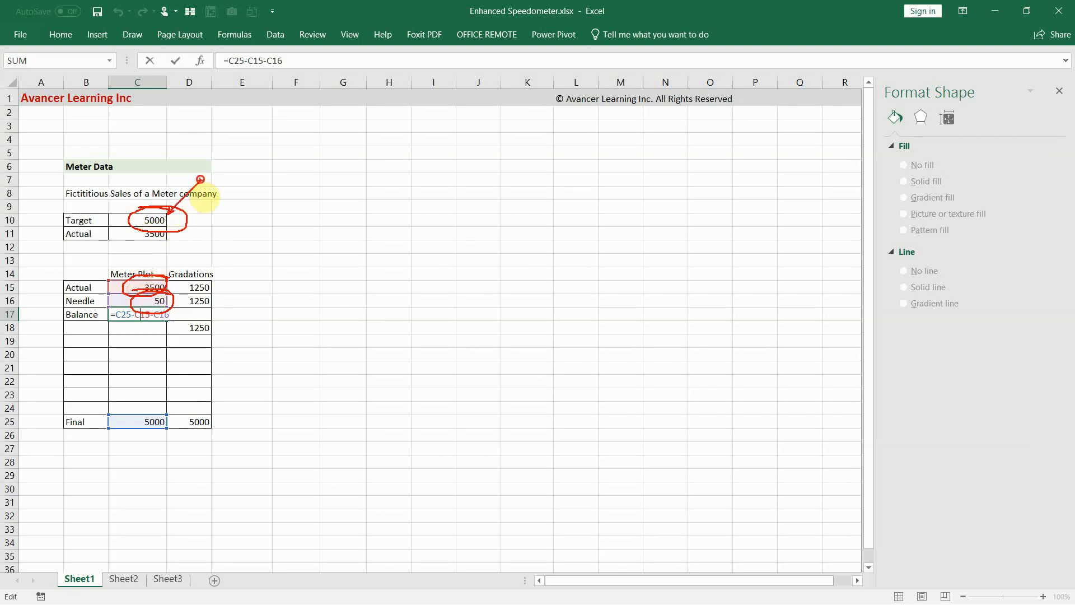
{"action": "left_click_drag", "start_coordinate": [157, 429], "coordinate": [163, 510]}
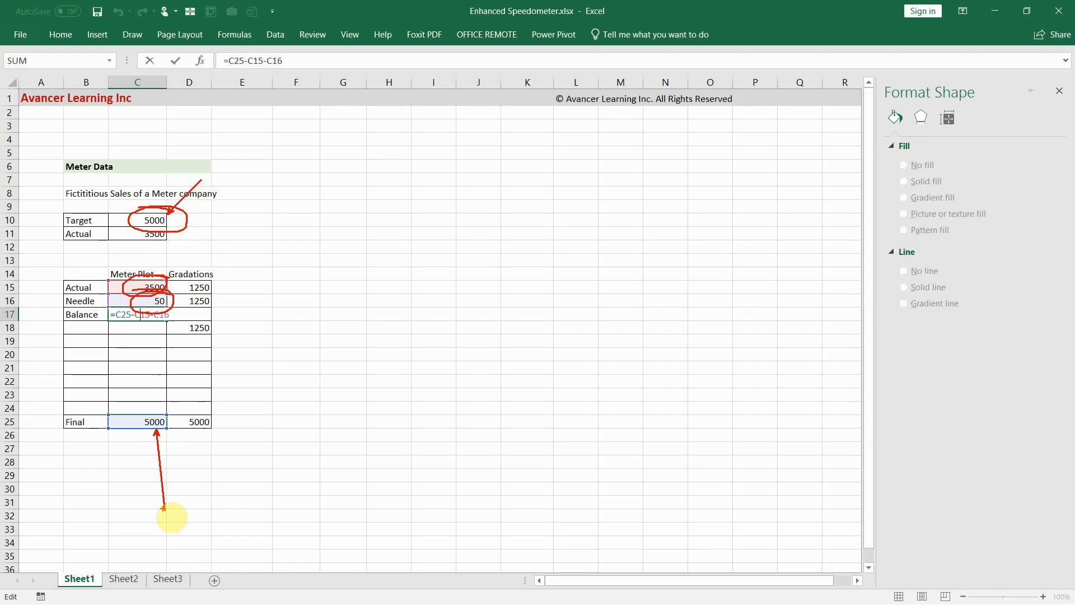
{"action": "key", "text": "Escape"}
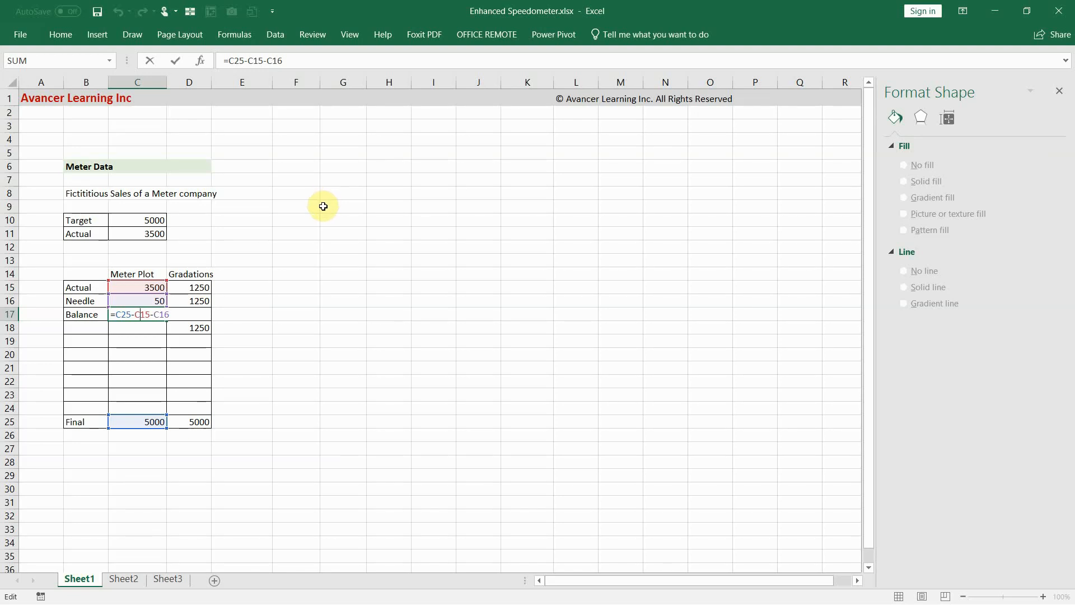
{"action": "key", "text": "ctrl+2"}
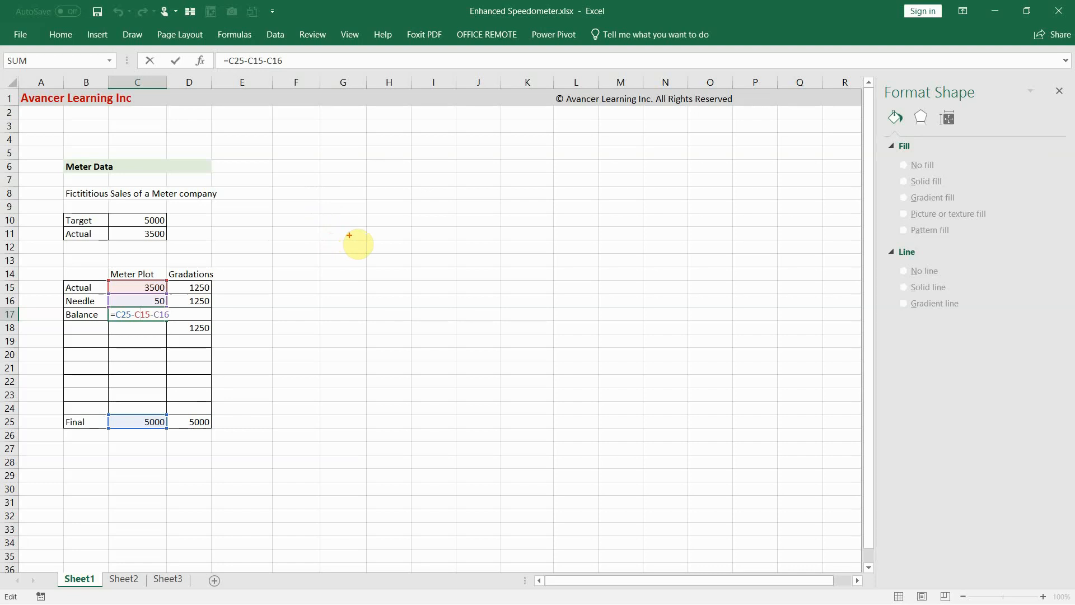
{"action": "mouse_move", "coordinate": [340, 167]}
{"action": "left_mouse_down"}
{"action": "mouse_move", "coordinate": [418, 240]}
{"action": "mouse_move", "coordinate": [518, 371]}
{"action": "mouse_move", "coordinate": [541, 370]}
{"action": "left_mouse_up"}
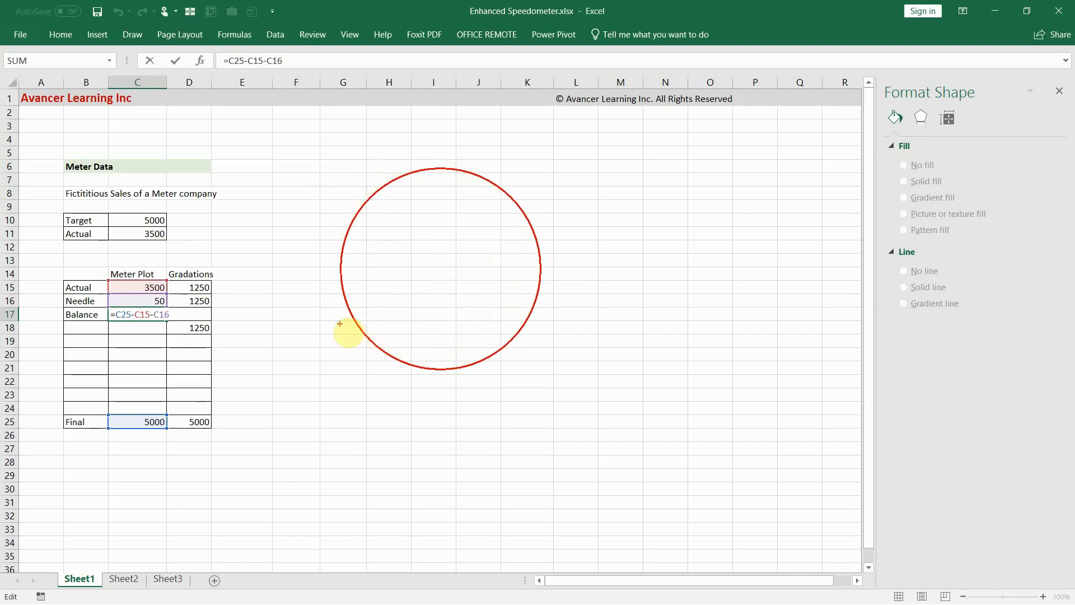
{"action": "left_click_drag", "start_coordinate": [323, 260], "coordinate": [581, 260]}
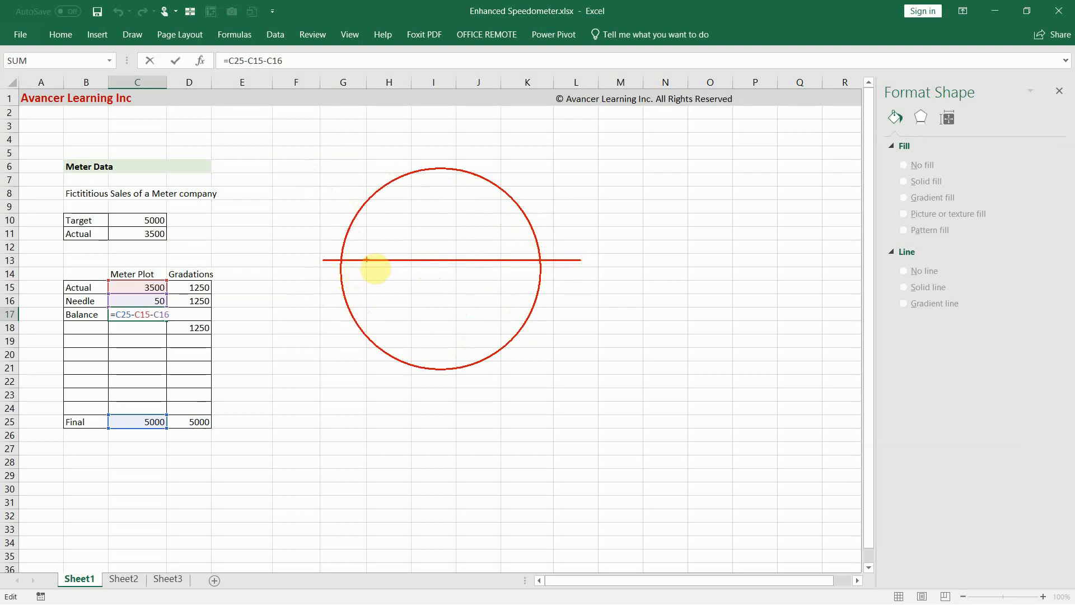
{"action": "left_click_drag", "start_coordinate": [102, 409], "coordinate": [178, 435]}
{"action": "mouse_move", "coordinate": [103, 273]}
{"action": "left_mouse_down"}
{"action": "mouse_move", "coordinate": [173, 339]}
{"action": "mouse_move", "coordinate": [175, 326]}
{"action": "left_mouse_up"}
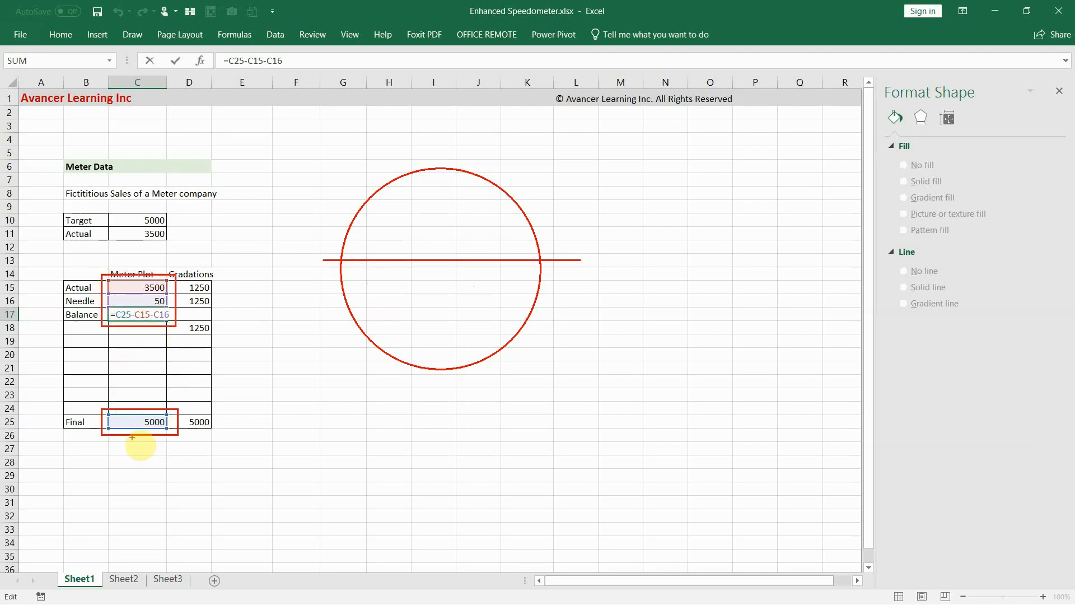
{"action": "mouse_move", "coordinate": [130, 435]}
{"action": "left_mouse_down"}
{"action": "mouse_move", "coordinate": [216, 489]}
{"action": "mouse_move", "coordinate": [230, 280]}
{"action": "mouse_move", "coordinate": [181, 227]}
{"action": "mouse_move", "coordinate": [175, 237]}
{"action": "mouse_move", "coordinate": [191, 218]}
{"action": "left_mouse_up"}
{"action": "key", "text": "Escape"}
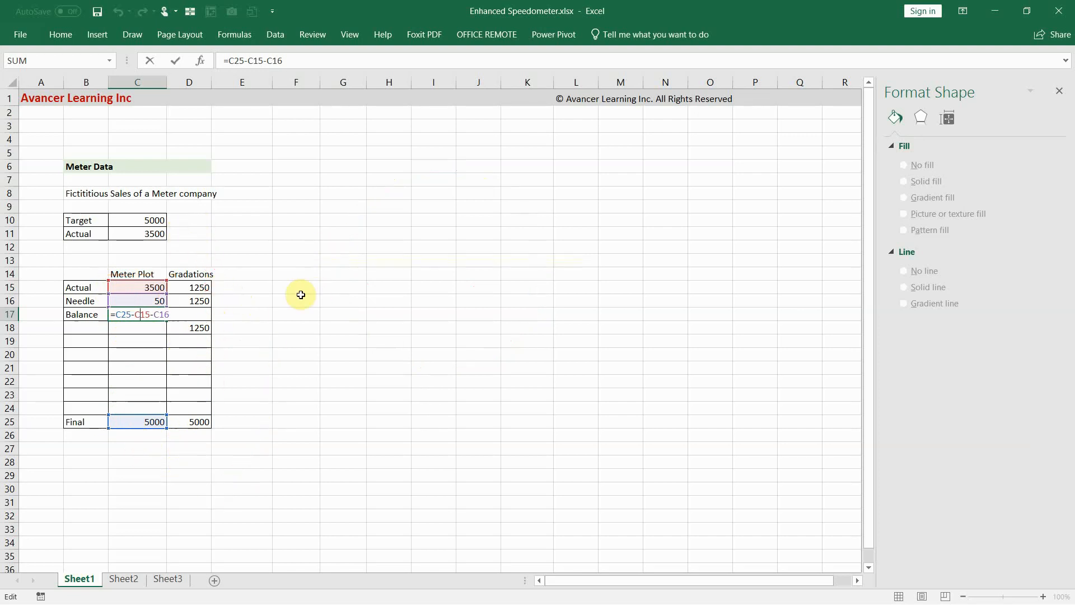
Step: Examine the Final formula in C25 and trace the Meter Plot's Actual value back to its input cell
{"action": "left_click", "coordinate": [148, 424]}
{"action": "type", "text": "=C10"}
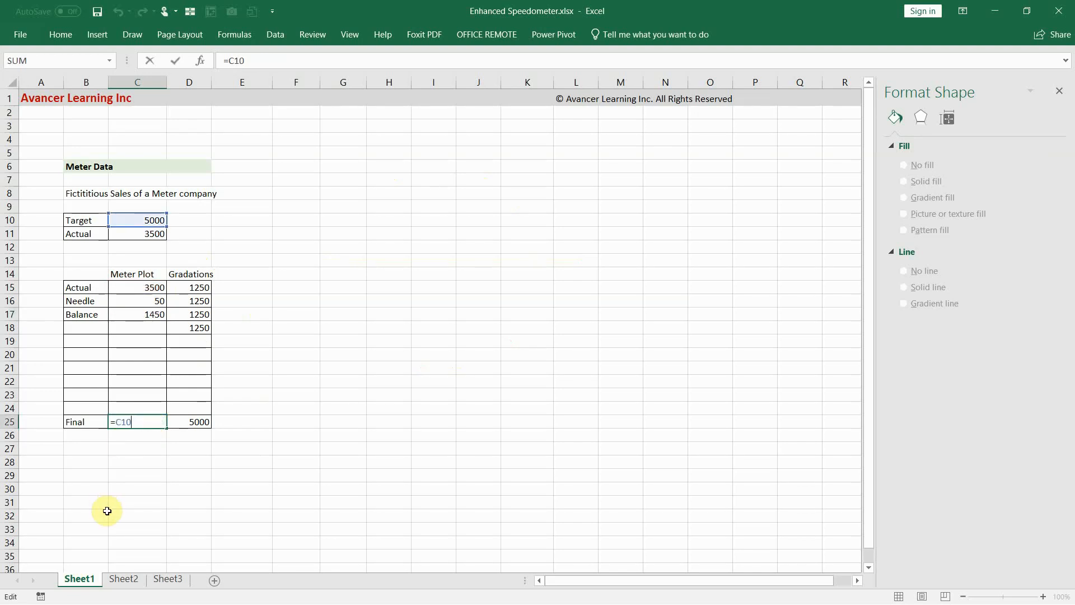
{"action": "mouse_move", "coordinate": [137, 412]}
{"action": "left_mouse_down"}
{"action": "mouse_move", "coordinate": [132, 445]}
{"action": "mouse_move", "coordinate": [116, 405]}
{"action": "left_mouse_up"}
{"action": "mouse_move", "coordinate": [154, 276]}
{"action": "left_mouse_down"}
{"action": "mouse_move", "coordinate": [171, 300]}
{"action": "mouse_move", "coordinate": [148, 280]}
{"action": "mouse_move", "coordinate": [175, 284]}
{"action": "mouse_move", "coordinate": [186, 239]}
{"action": "mouse_move", "coordinate": [166, 232]}
{"action": "mouse_move", "coordinate": [181, 244]}
{"action": "left_mouse_up"}
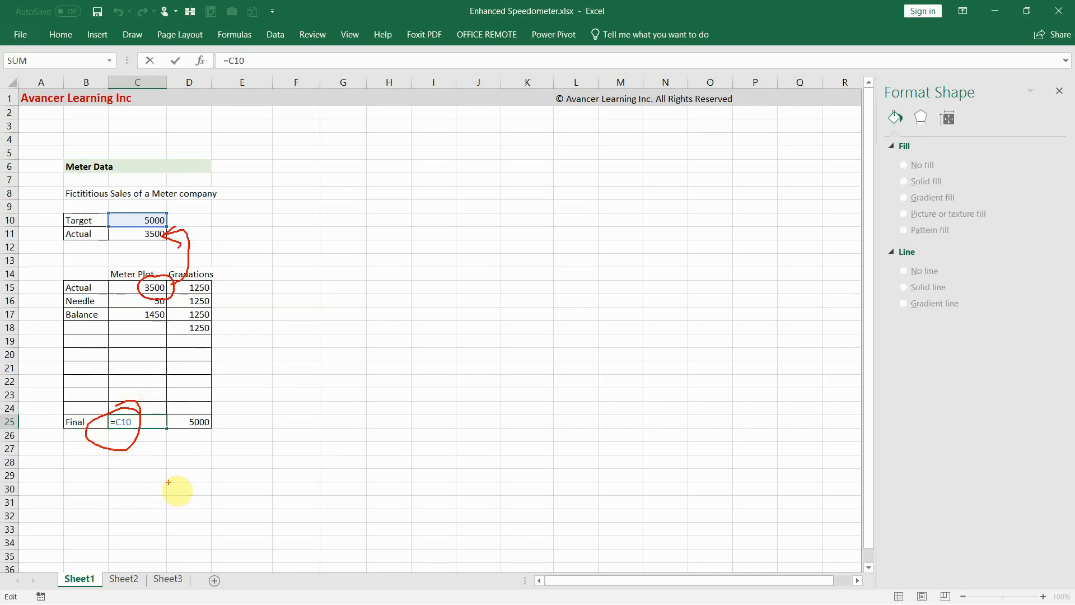
{"action": "key", "text": "Escape"}
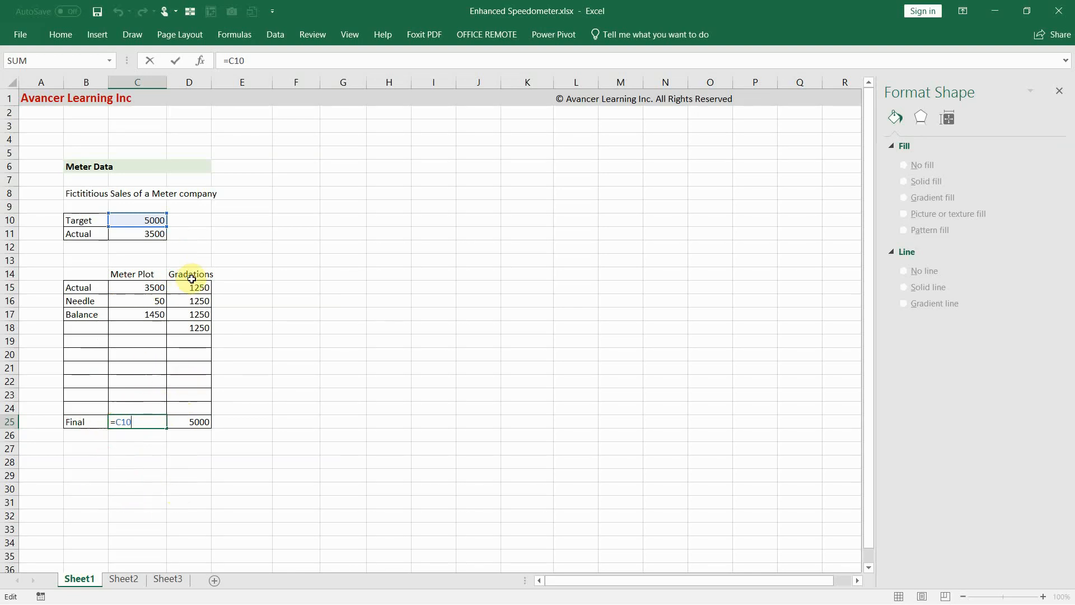
Step: Examine the Gradations values in D15:D18 and how they relate to the Target and the Final cell
{"action": "left_click_drag", "start_coordinate": [193, 285], "coordinate": [192, 334]}
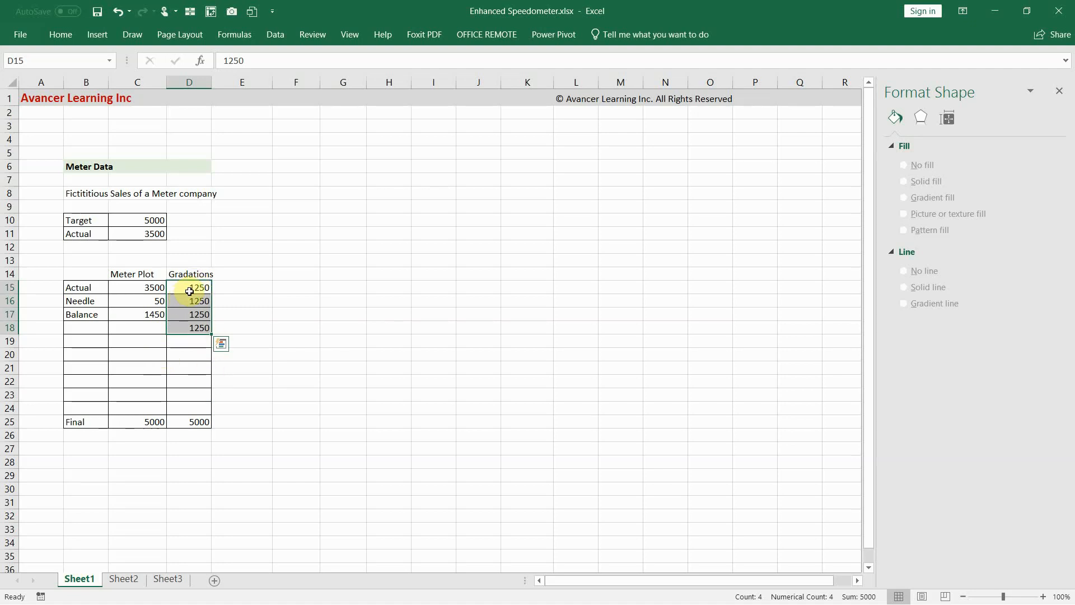
{"action": "mouse_move", "coordinate": [177, 281]}
{"action": "left_mouse_down"}
{"action": "mouse_move", "coordinate": [218, 348]}
{"action": "mouse_move", "coordinate": [216, 415]}
{"action": "left_mouse_up"}
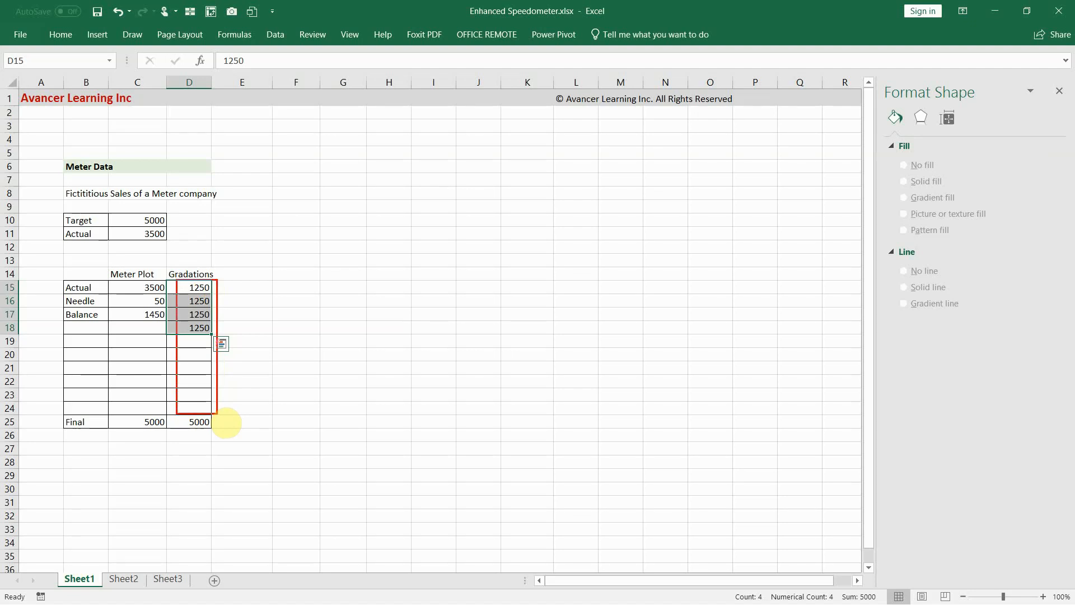
{"action": "mouse_move", "coordinate": [205, 280]}
{"action": "left_mouse_down"}
{"action": "mouse_move", "coordinate": [206, 263]}
{"action": "mouse_move", "coordinate": [166, 220]}
{"action": "left_mouse_up"}
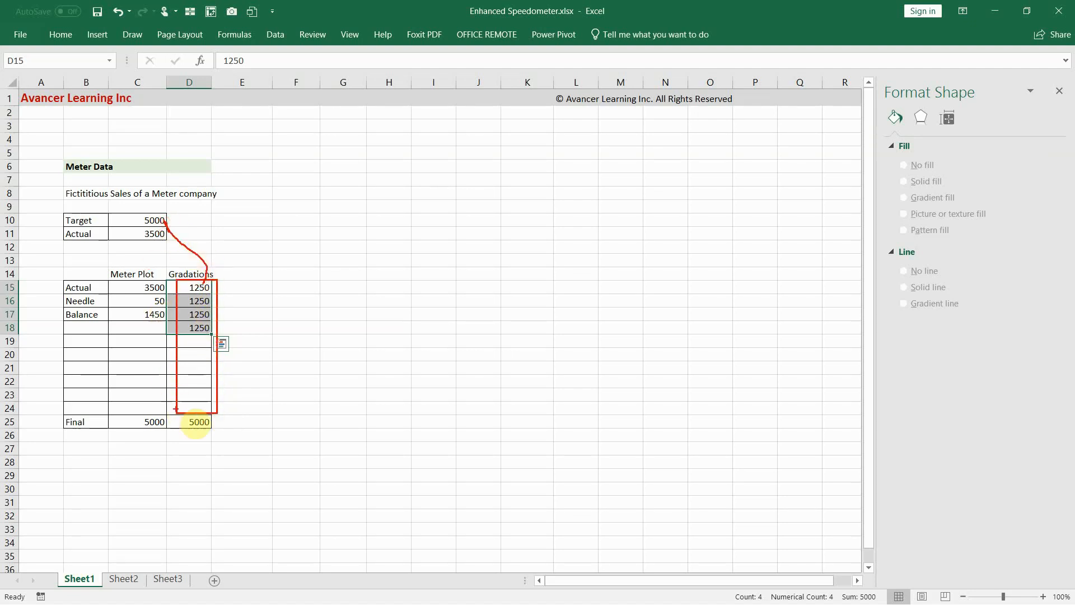
{"action": "left_click_drag", "start_coordinate": [217, 420], "coordinate": [269, 392]}
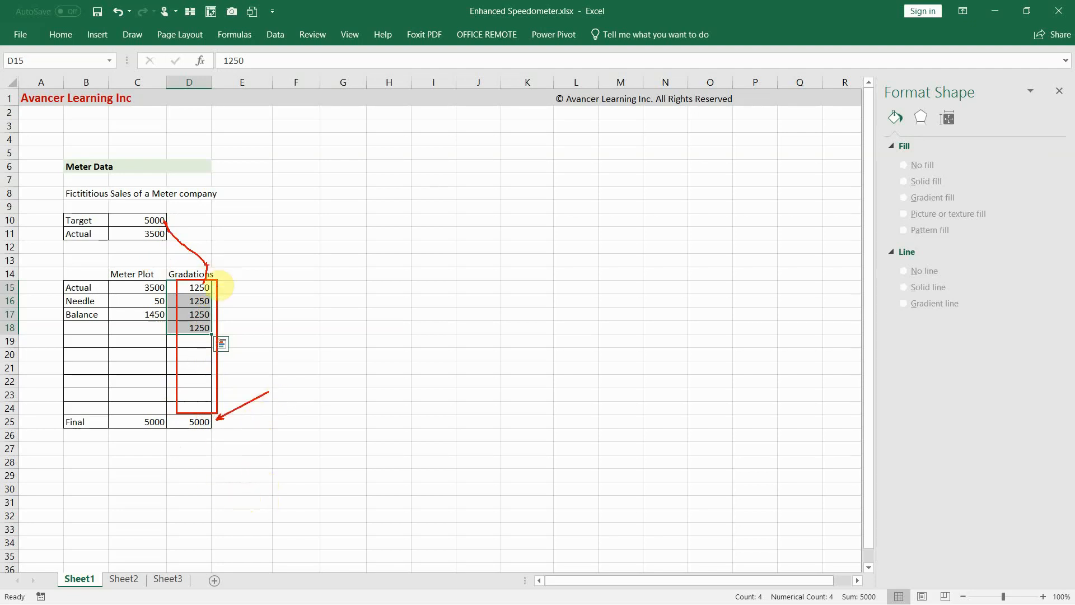
{"action": "key", "text": "Escape"}
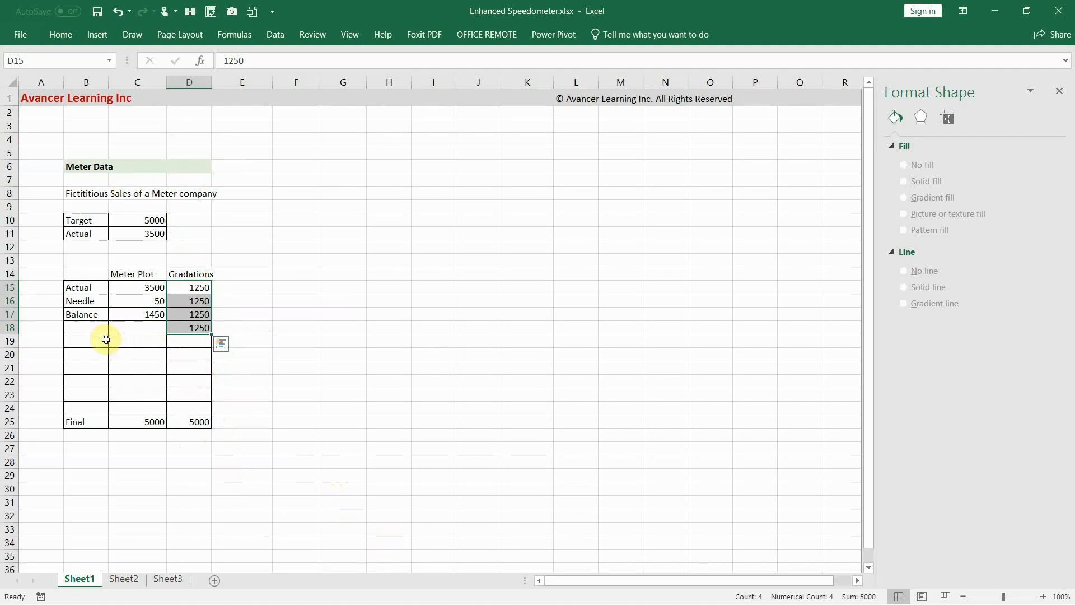
Step: Insert a doughnut chart from B15:D25, then place and resize it beside the table over about F7:L27
{"action": "left_click_drag", "start_coordinate": [91, 286], "coordinate": [184, 419]}
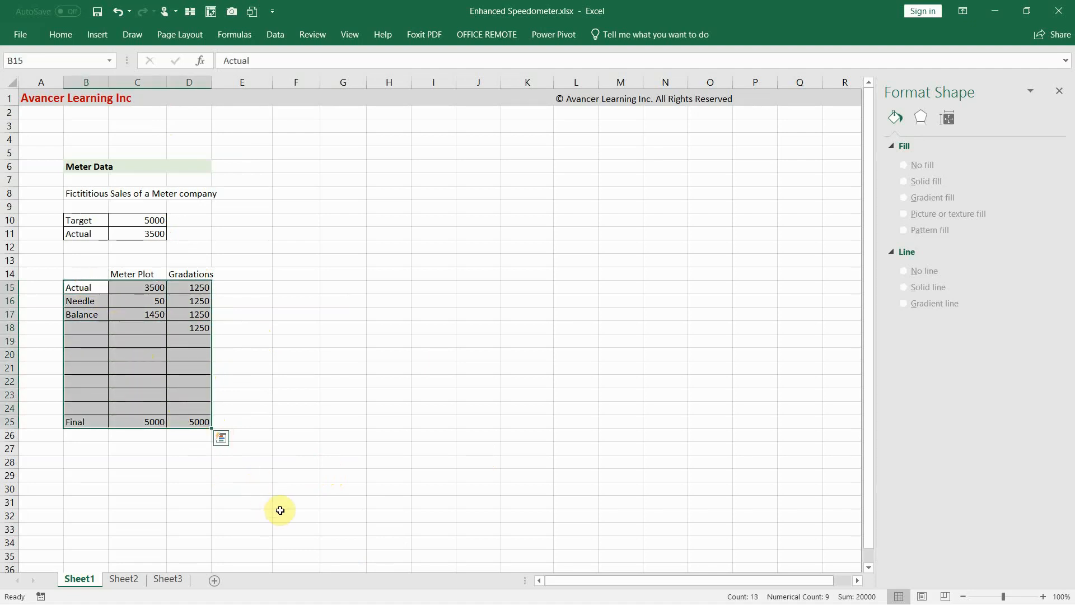
{"action": "left_click", "coordinate": [87, 35]}
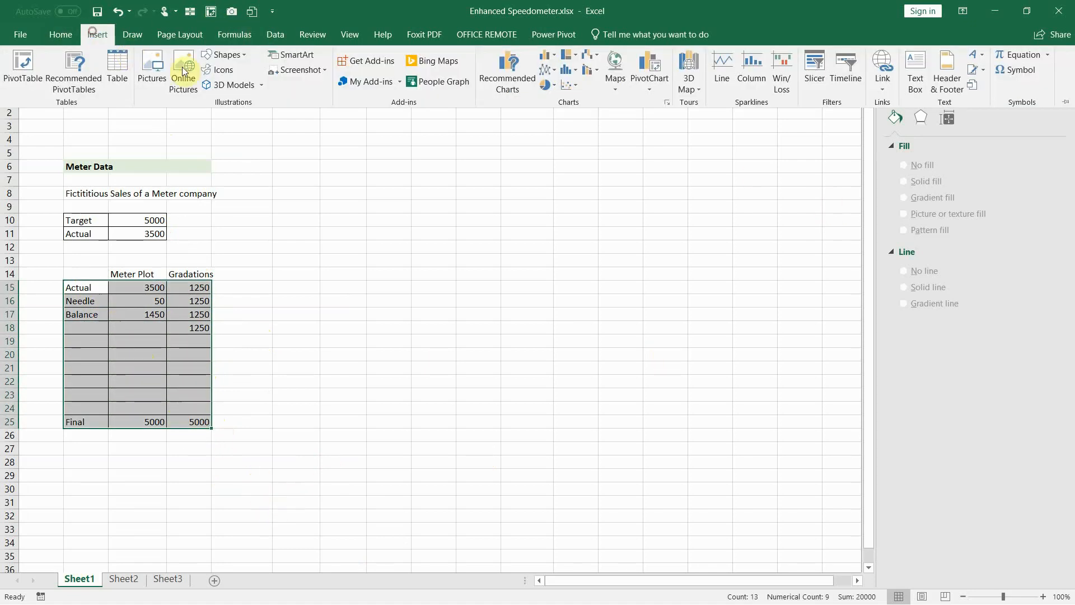
{"action": "left_click", "coordinate": [551, 86]}
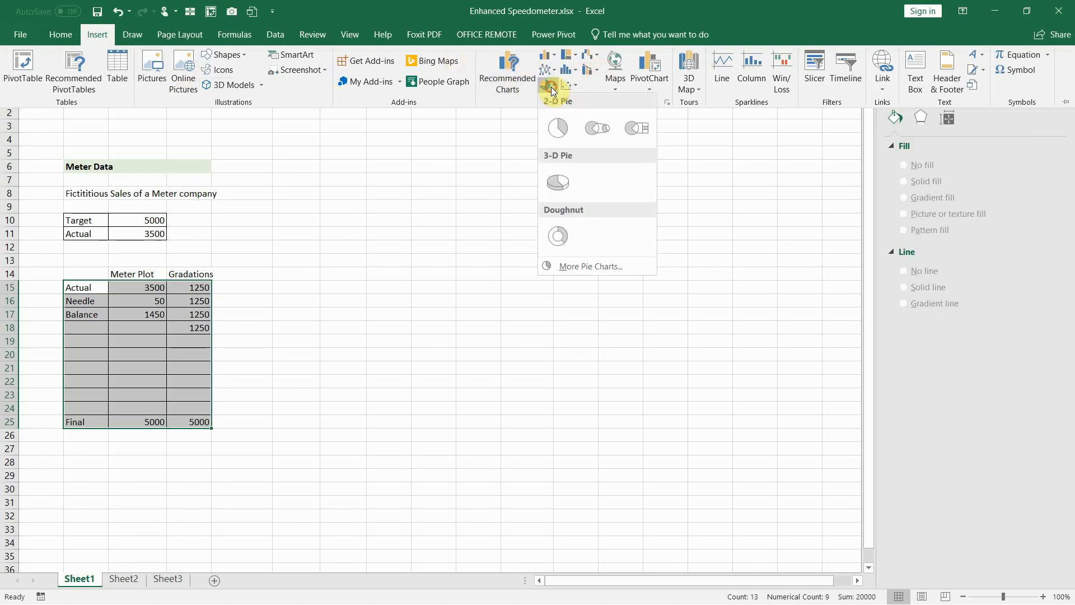
{"action": "left_click", "coordinate": [561, 240]}
{"action": "left_click_drag", "start_coordinate": [607, 228], "coordinate": [607, 181]}
{"action": "left_click_drag", "start_coordinate": [603, 430], "coordinate": [570, 449]}
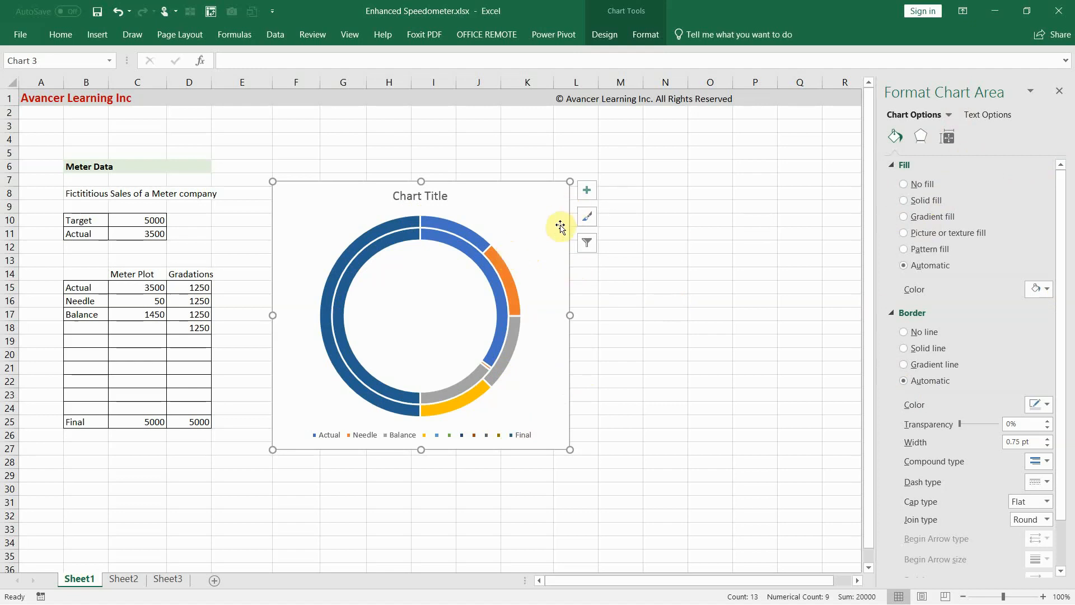
Step: Change the chart type of the inner Meter Plot ring, Series1, to Pie in a custom combination
{"action": "right_click", "coordinate": [476, 239]}
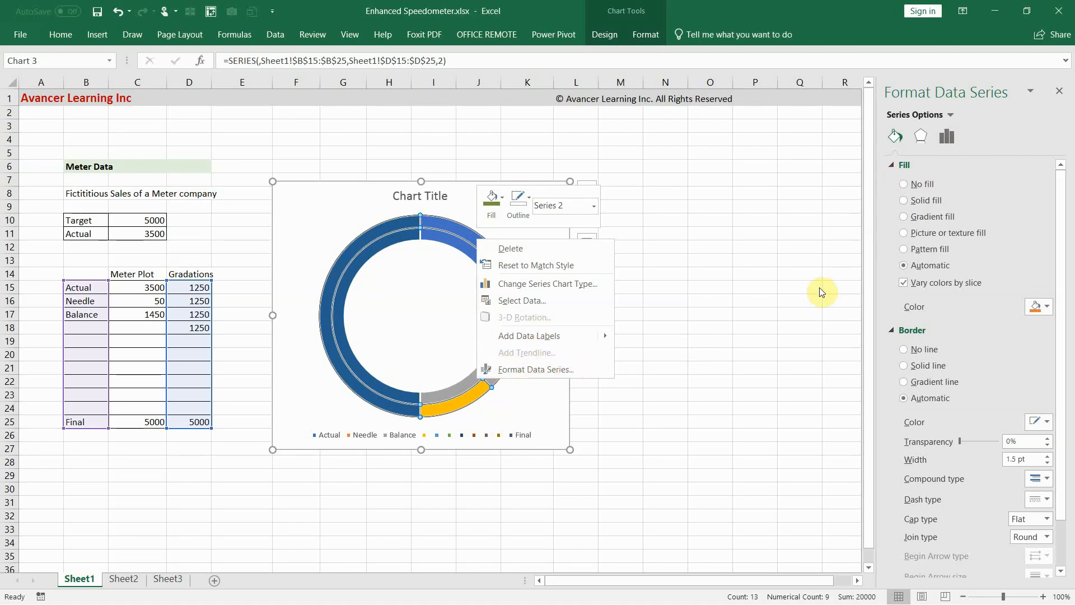
{"action": "left_click", "coordinate": [405, 240]}
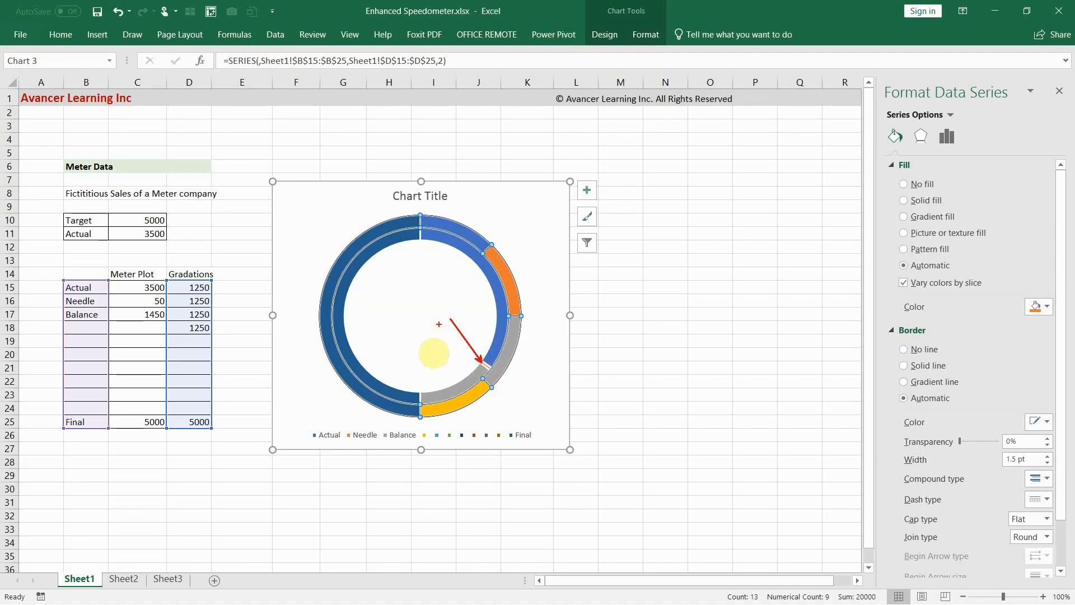
{"action": "right_click", "coordinate": [471, 254]}
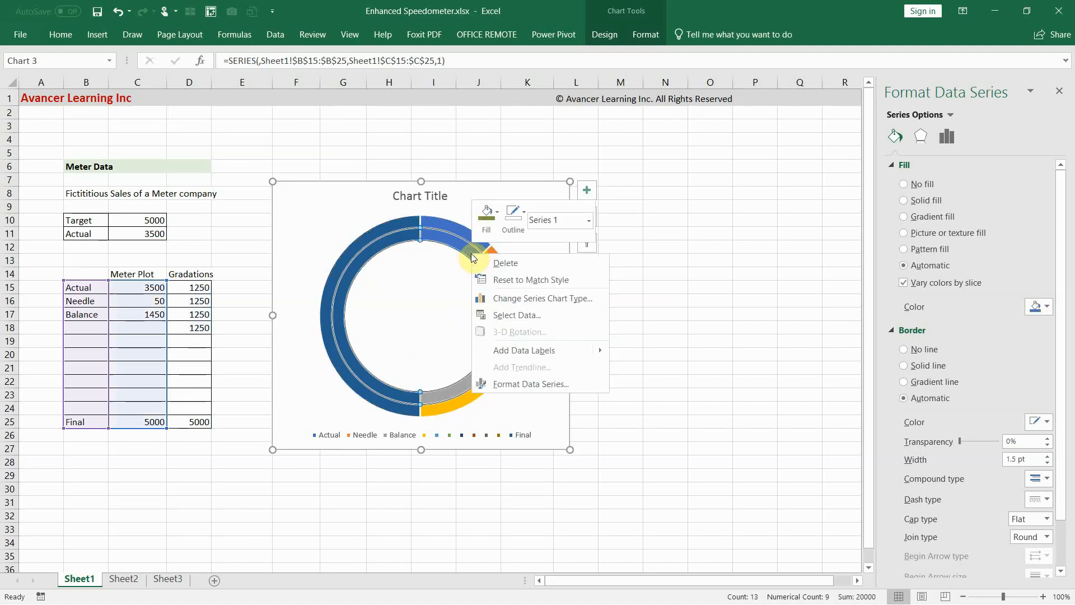
{"action": "left_click", "coordinate": [556, 302]}
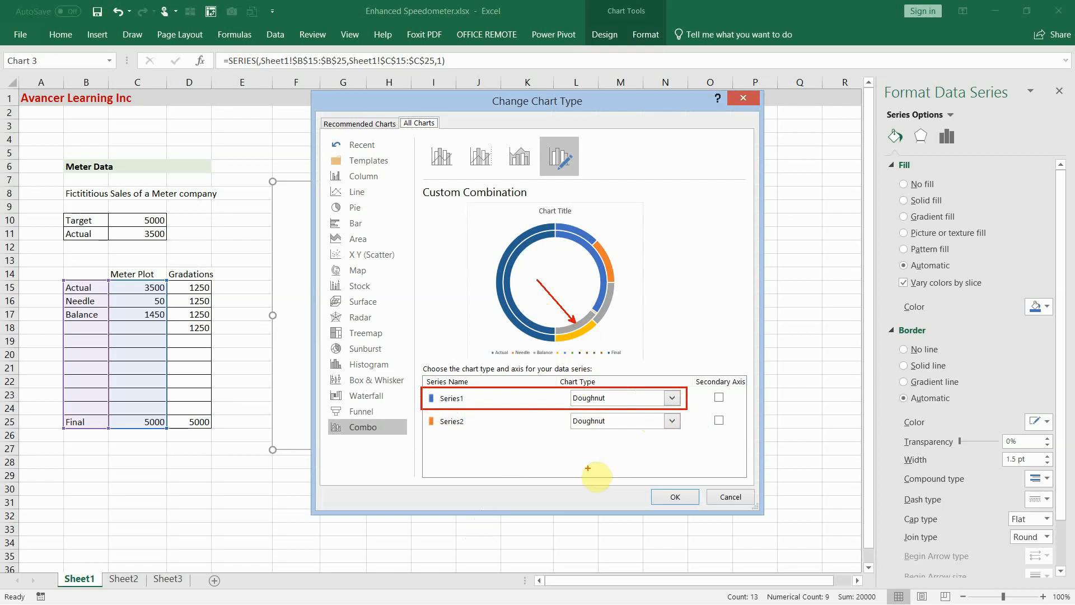
{"action": "key", "text": "Escape"}
{"action": "left_click", "coordinate": [614, 399]}
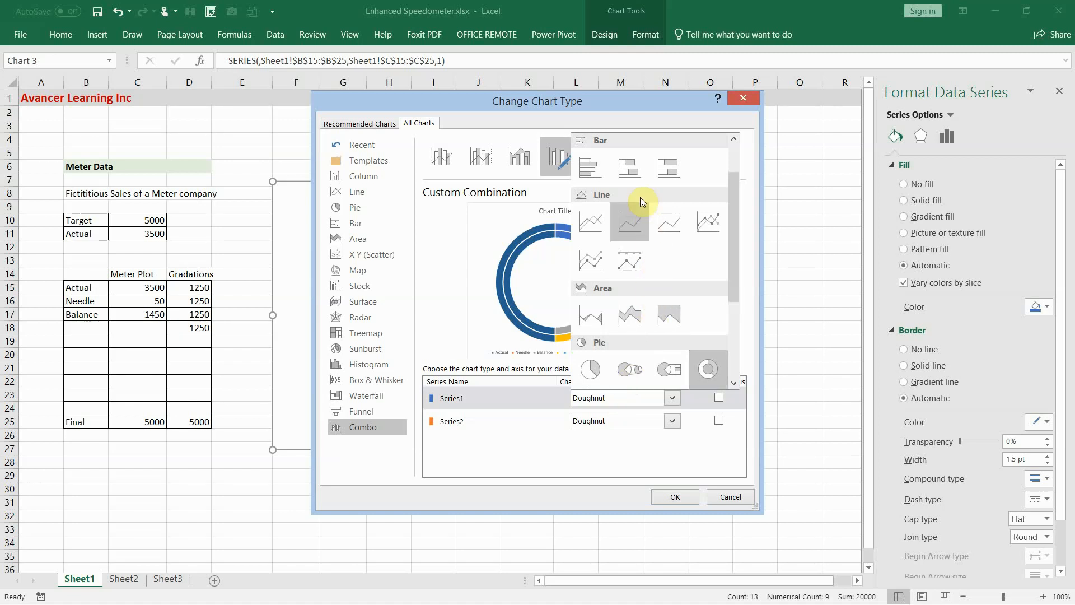
{"action": "left_click", "coordinate": [597, 367]}
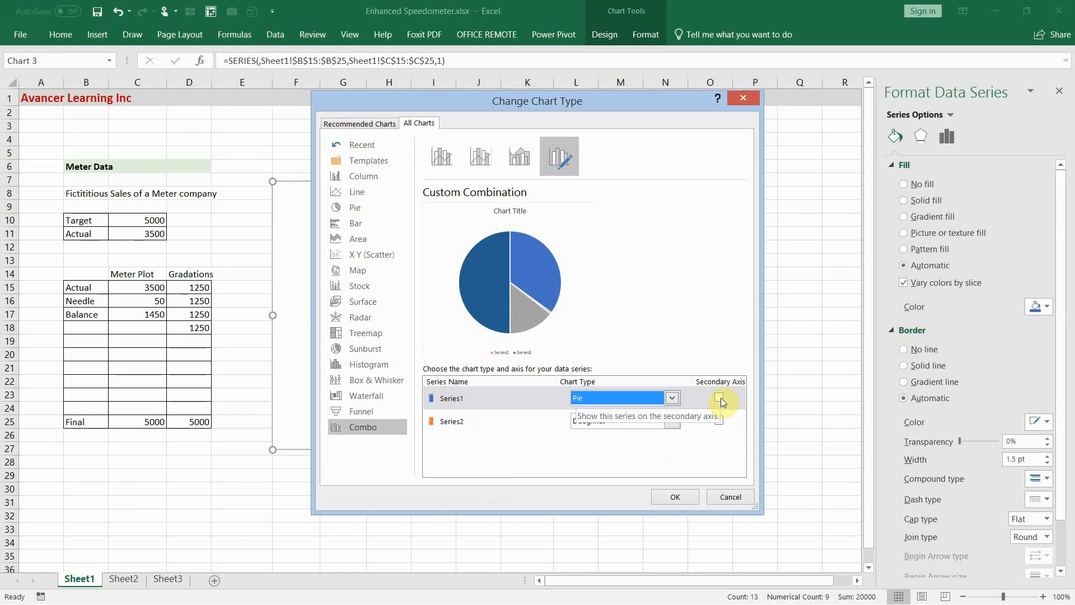
Step: Plot only the Series1 pie on the secondary axis, keep Series2 as a primary-axis doughnut, and apply the combination
{"action": "left_click", "coordinate": [719, 422]}
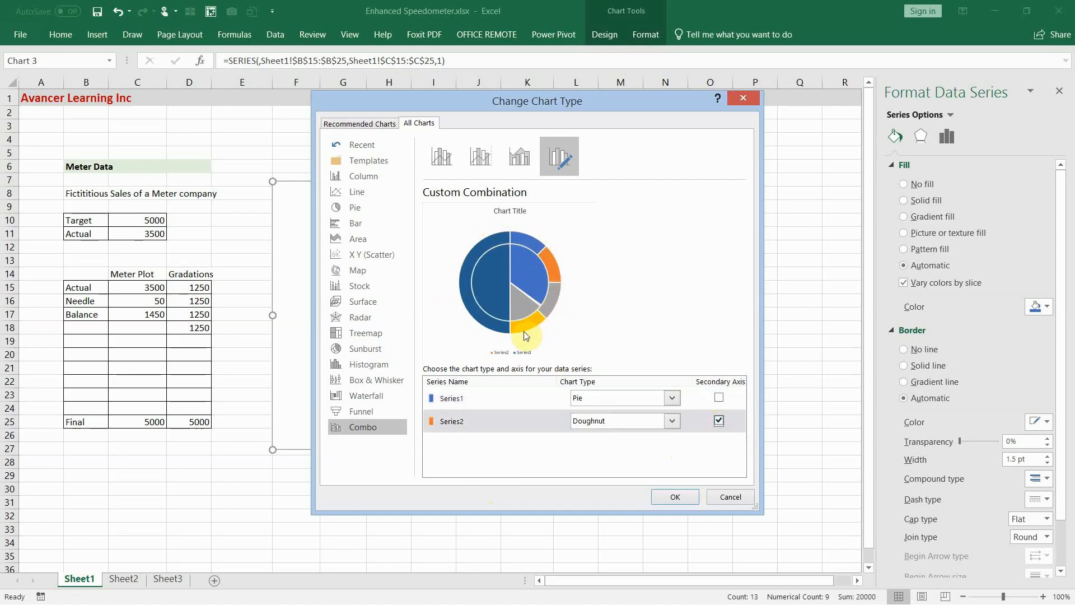
{"action": "left_click", "coordinate": [719, 421]}
{"action": "left_click", "coordinate": [719, 398]}
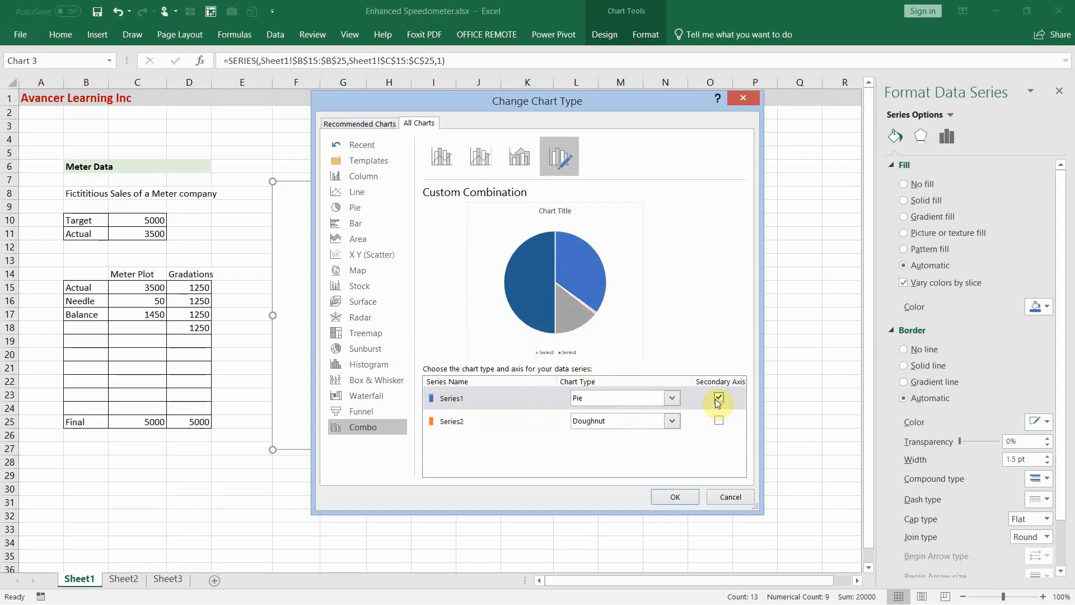
{"action": "left_click", "coordinate": [678, 496]}
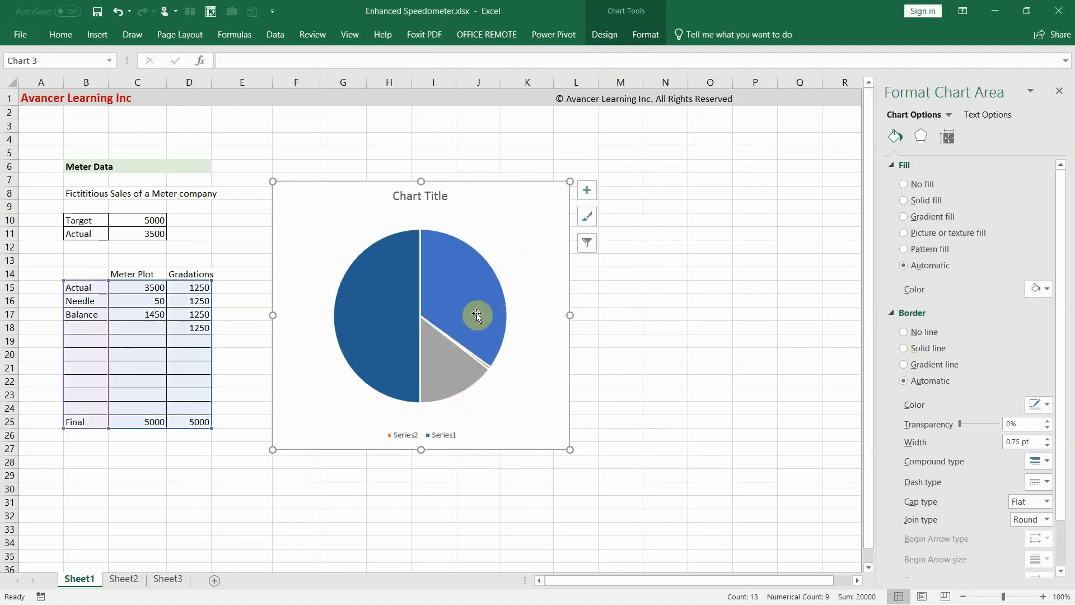
Step: Set the Series1 pie's angle of first slice to 270° and delete the chart's legend
{"action": "left_click", "coordinate": [458, 280]}
{"action": "right_click", "coordinate": [459, 275]}
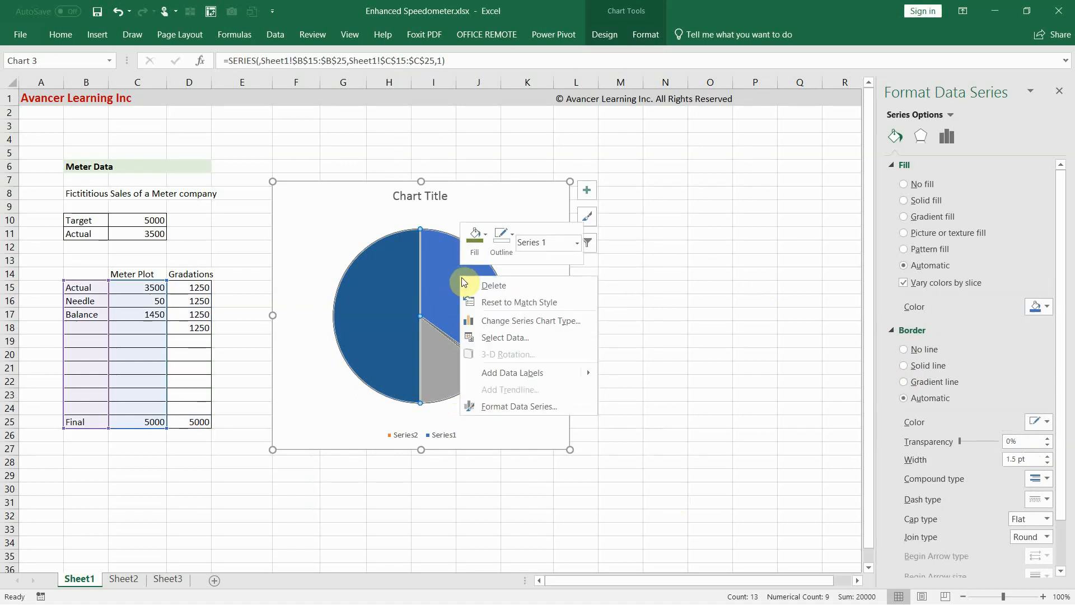
{"action": "left_click", "coordinate": [493, 408]}
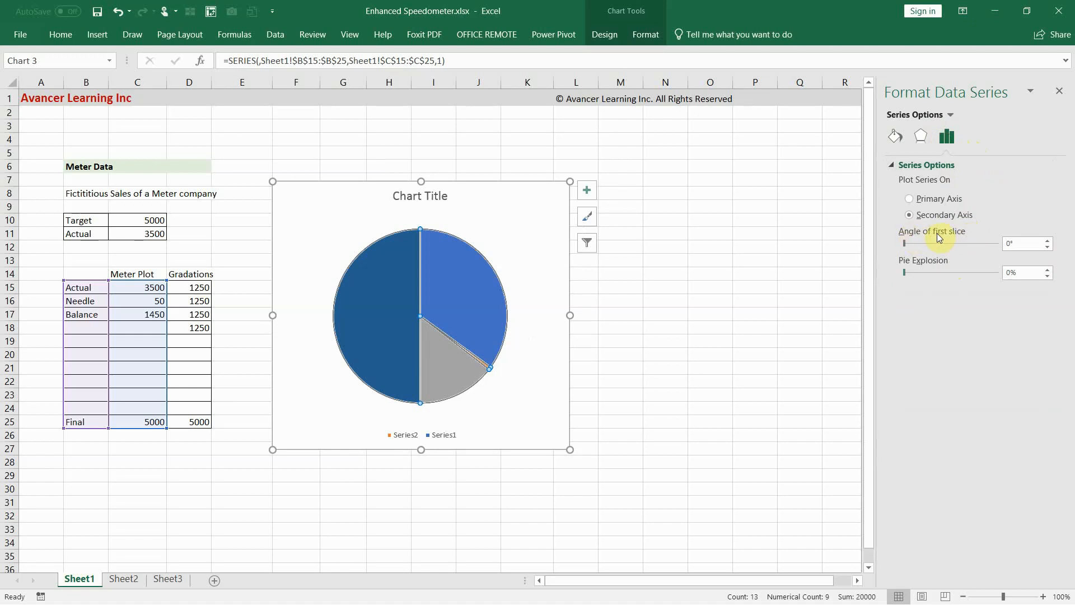
{"action": "type", "text": "27"}
{"action": "key", "text": "Return"}
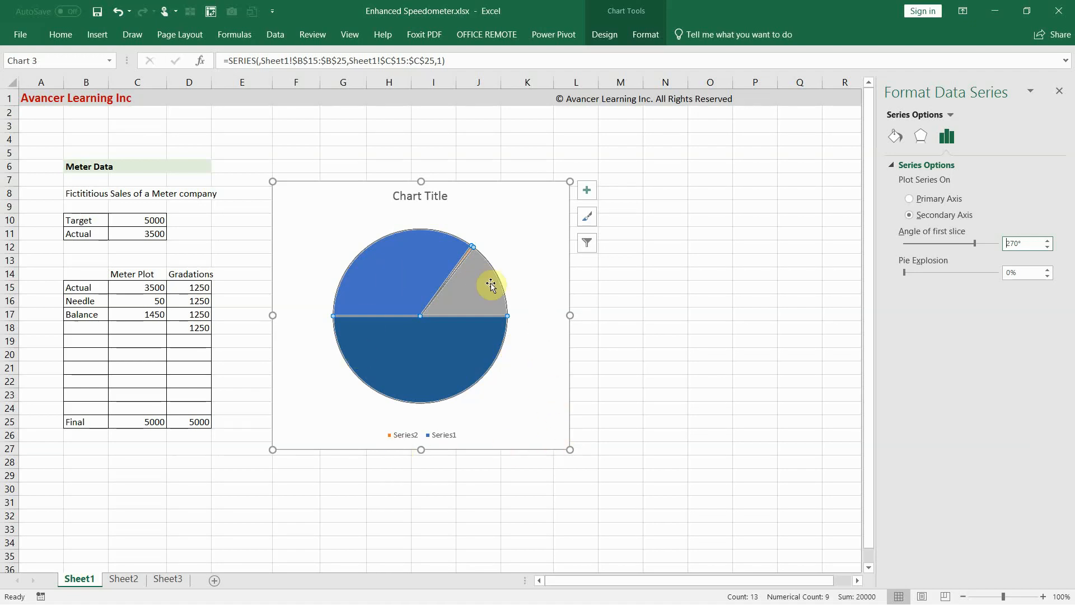
{"action": "left_click", "coordinate": [405, 437]}
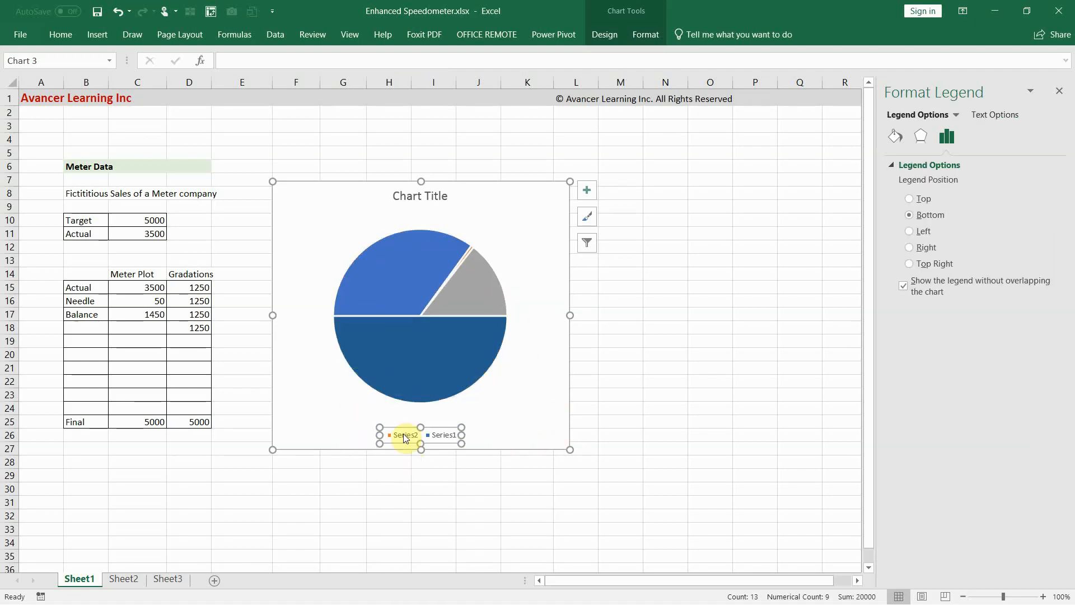
{"action": "key", "text": "Delete"}
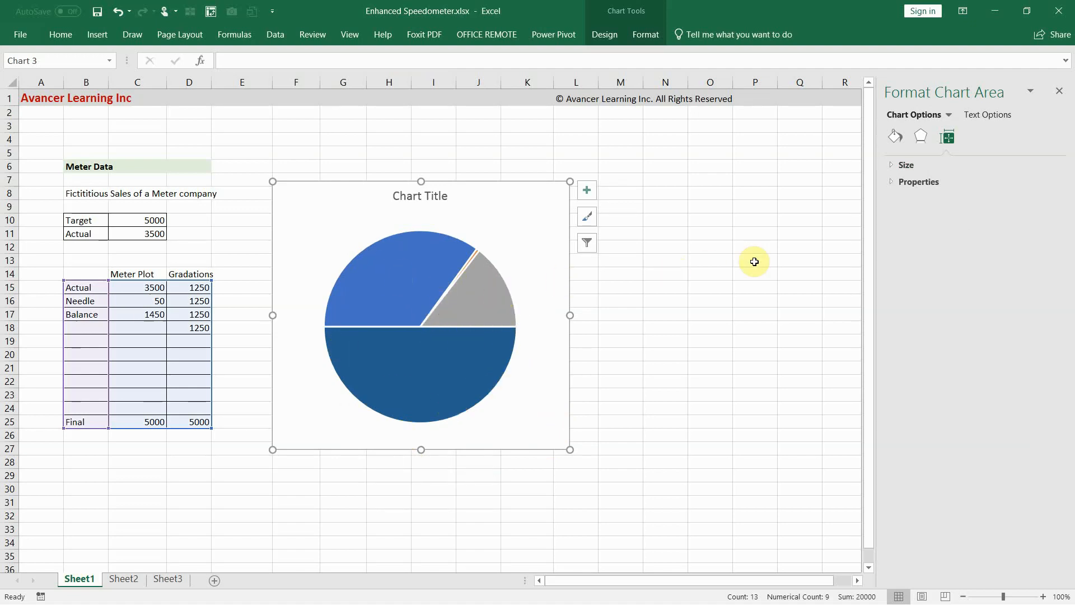
Step: Give the pie's Actual slice no fill and no border line
{"action": "left_click", "coordinate": [405, 260]}
{"action": "left_click", "coordinate": [405, 260]}
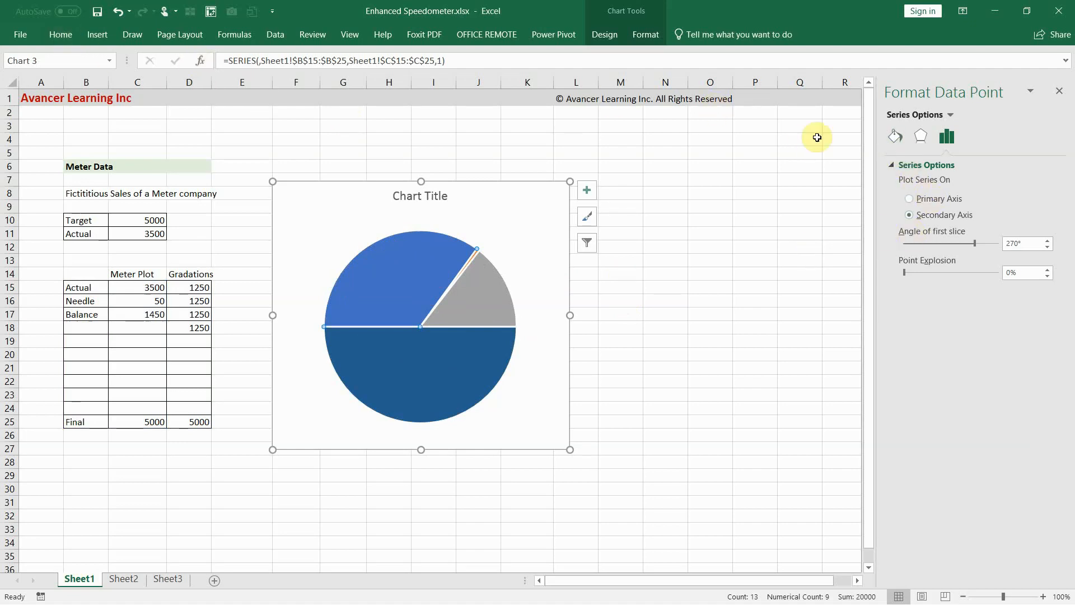
{"action": "left_click", "coordinate": [896, 138]}
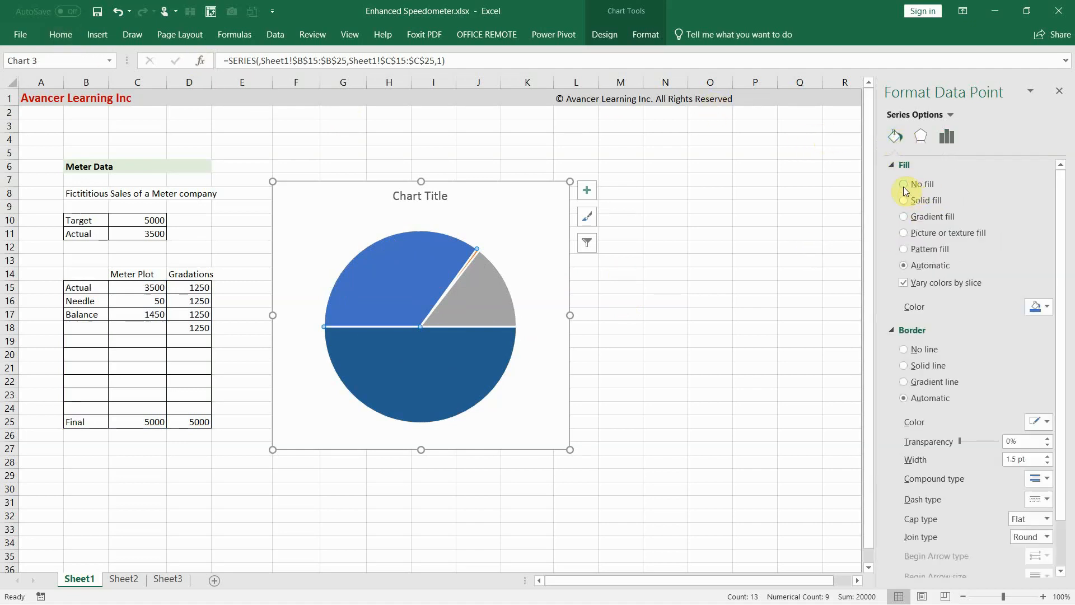
{"action": "left_click", "coordinate": [903, 183]}
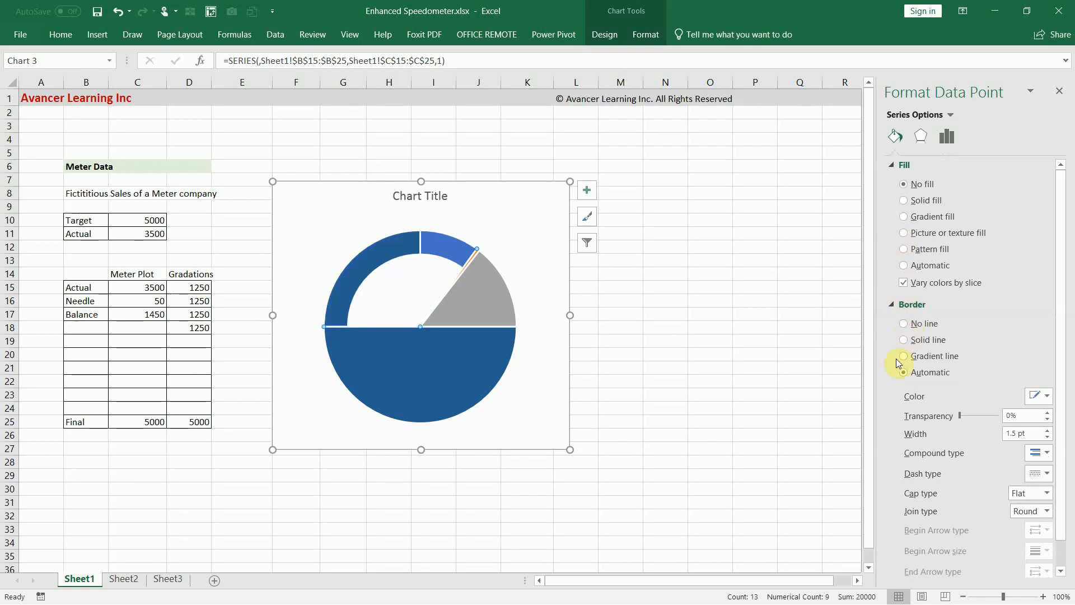
{"action": "left_click", "coordinate": [906, 325]}
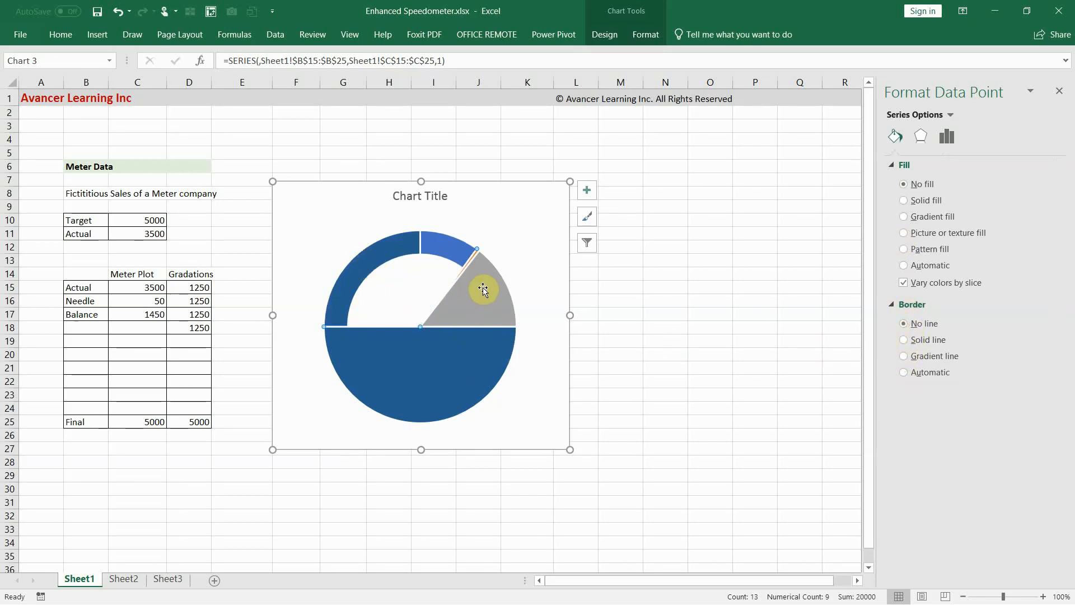
Step: Remove the fill and border line from the pie's grey Balance slice
{"action": "left_click", "coordinate": [484, 311]}
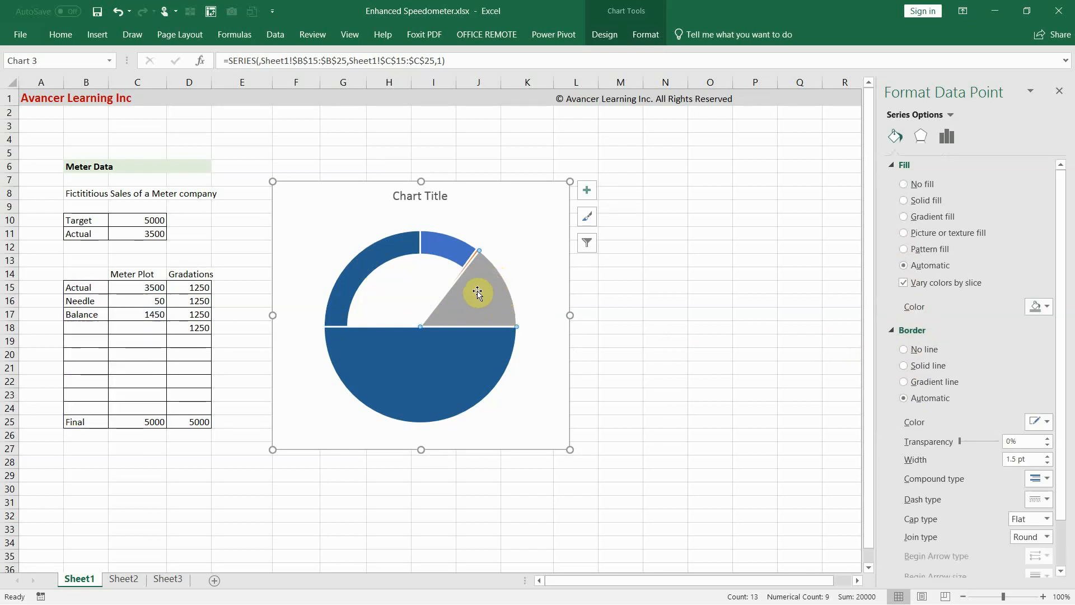
{"action": "key", "text": "F4"}
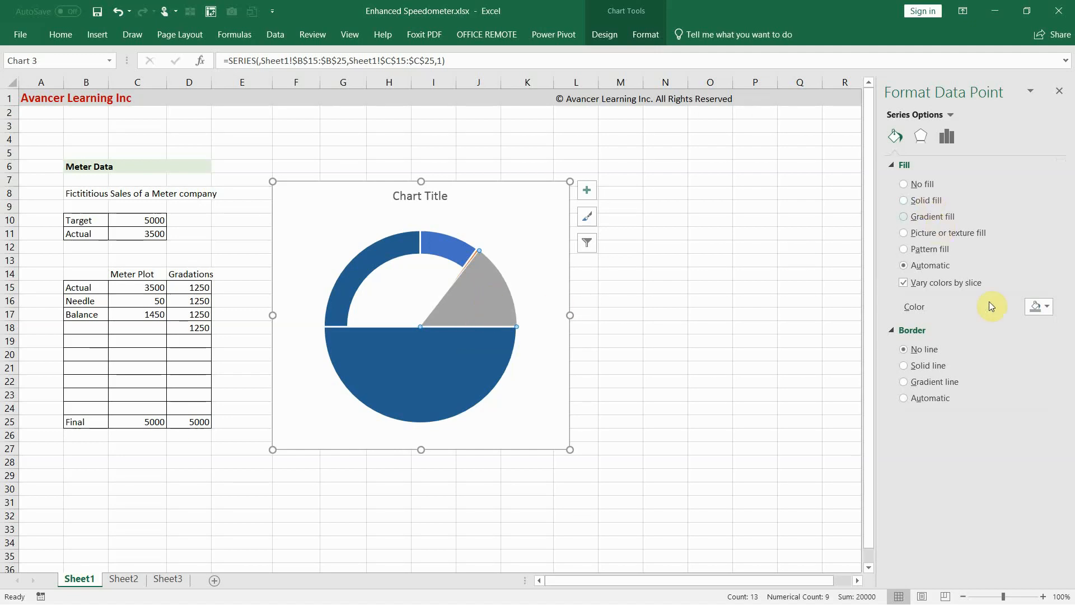
{"action": "left_click", "coordinate": [904, 184]}
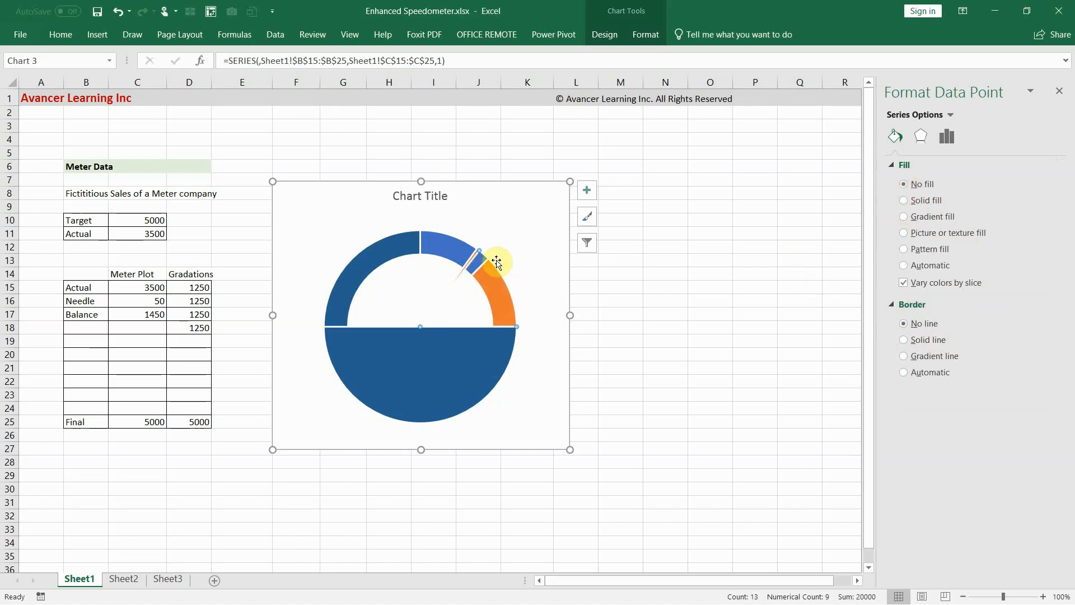
Step: Format the pie's lower-half Final slice with no fill and no border line
{"action": "left_click", "coordinate": [452, 370]}
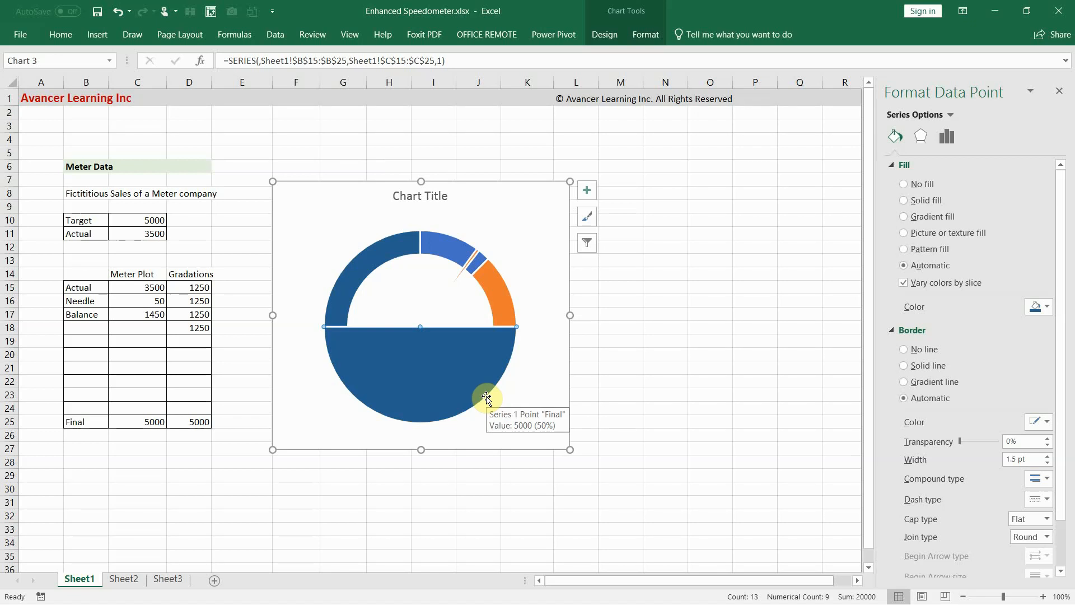
{"action": "key", "text": "F4"}
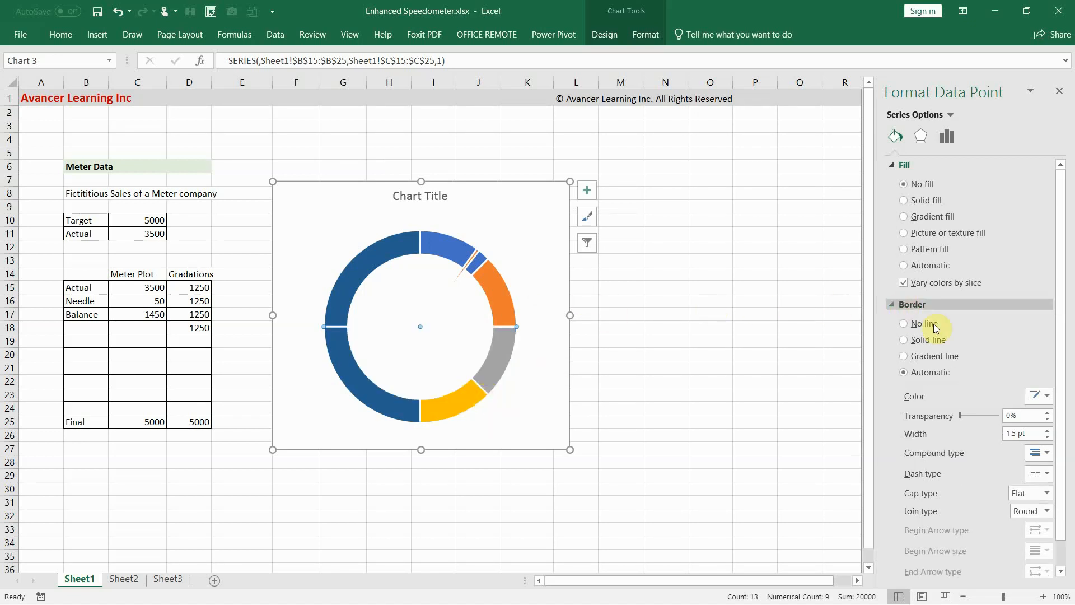
{"action": "left_click", "coordinate": [907, 326]}
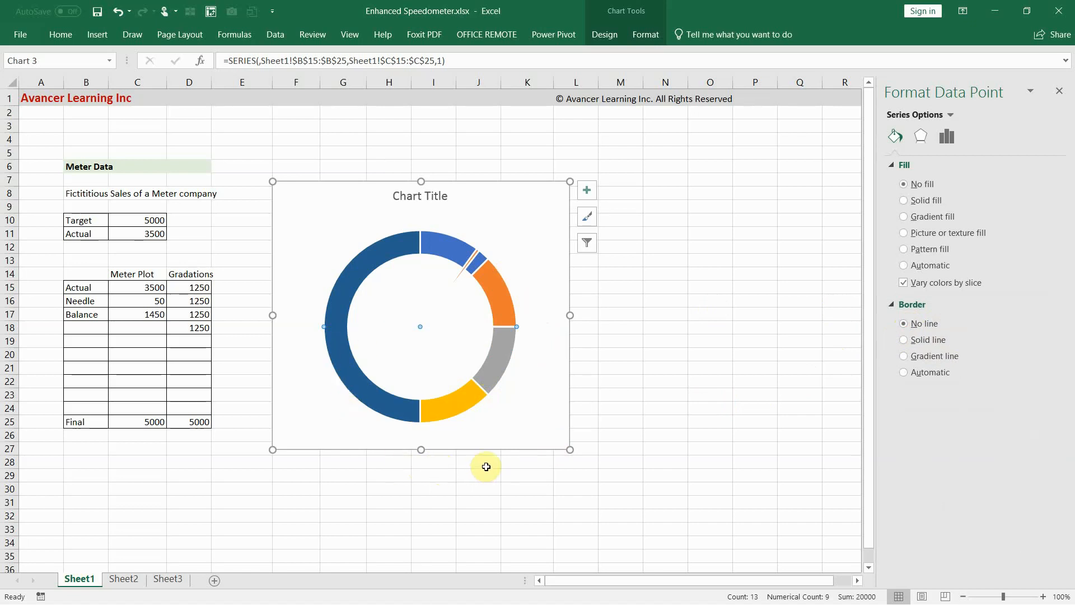
Step: Format the pie's thin Needle slice with a solid black fill and no border line
{"action": "left_click", "coordinate": [460, 272]}
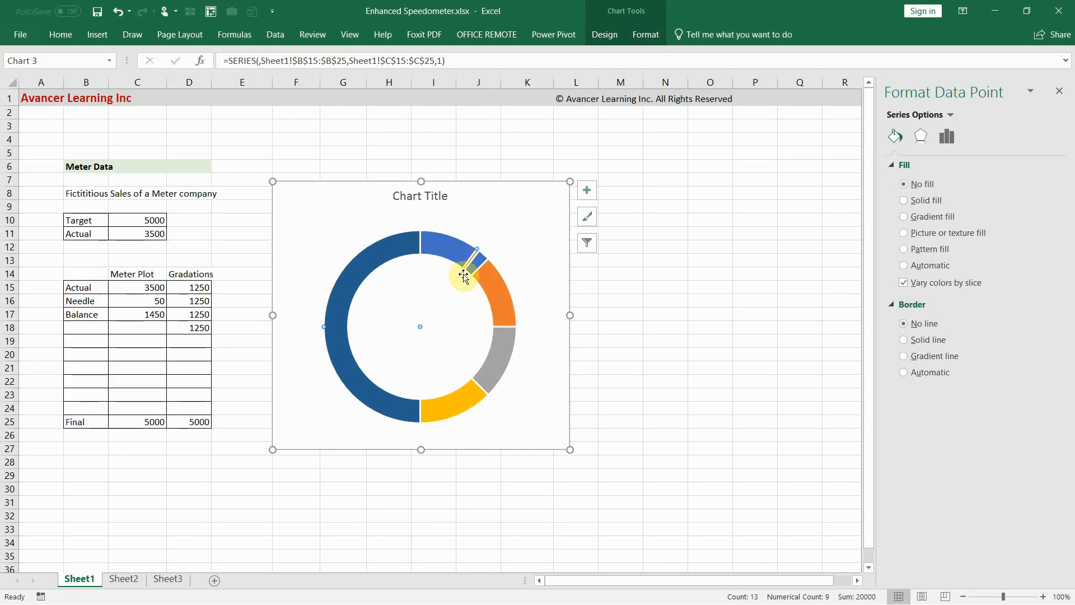
{"action": "left_click", "coordinate": [461, 272]}
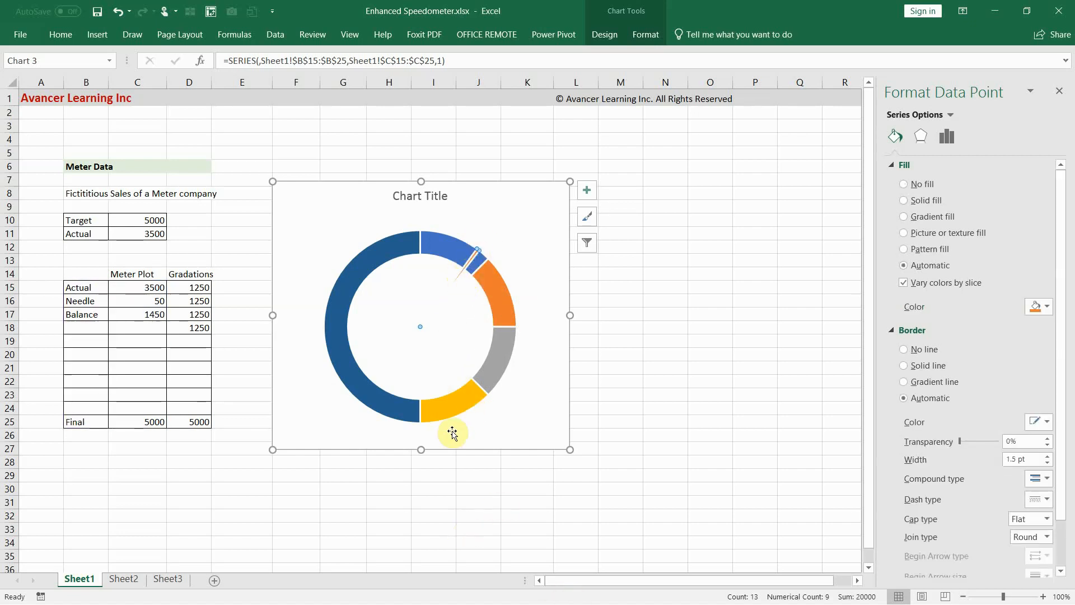
{"action": "left_click", "coordinate": [905, 200]}
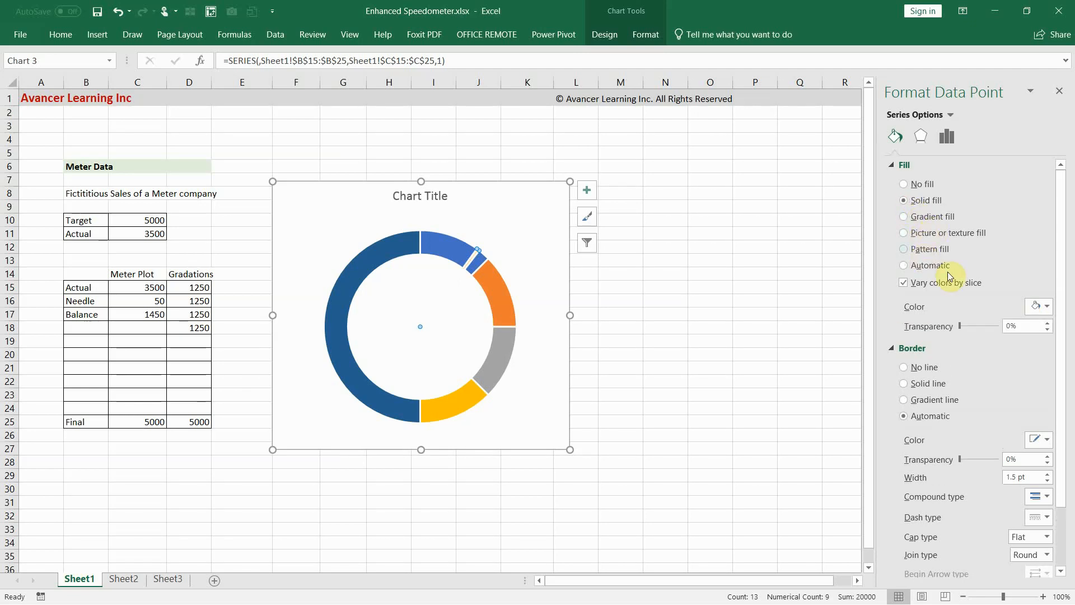
{"action": "left_click", "coordinate": [1047, 307]}
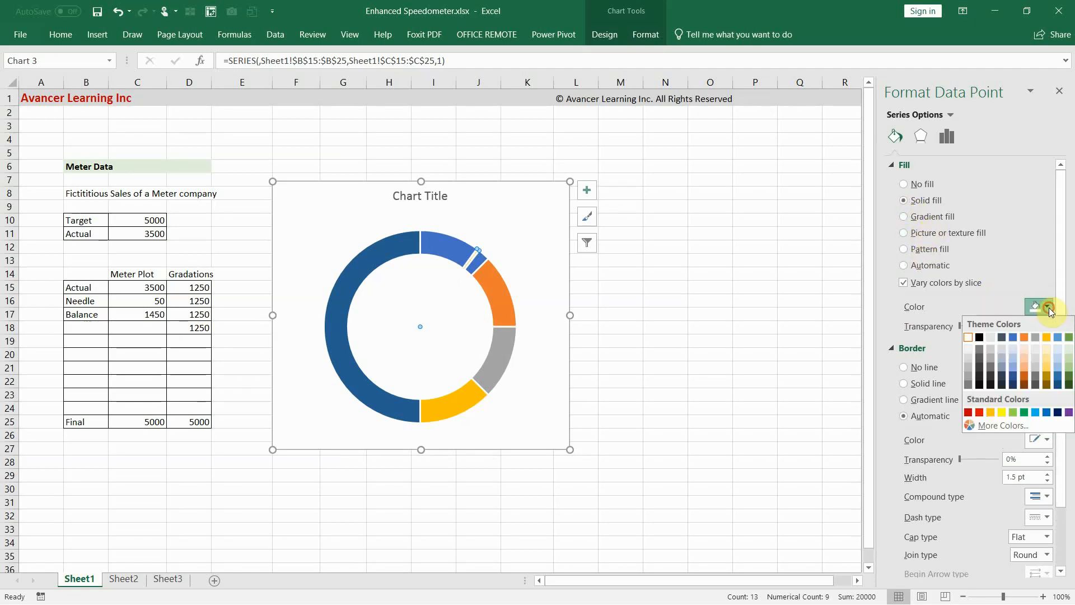
{"action": "left_click", "coordinate": [977, 337]}
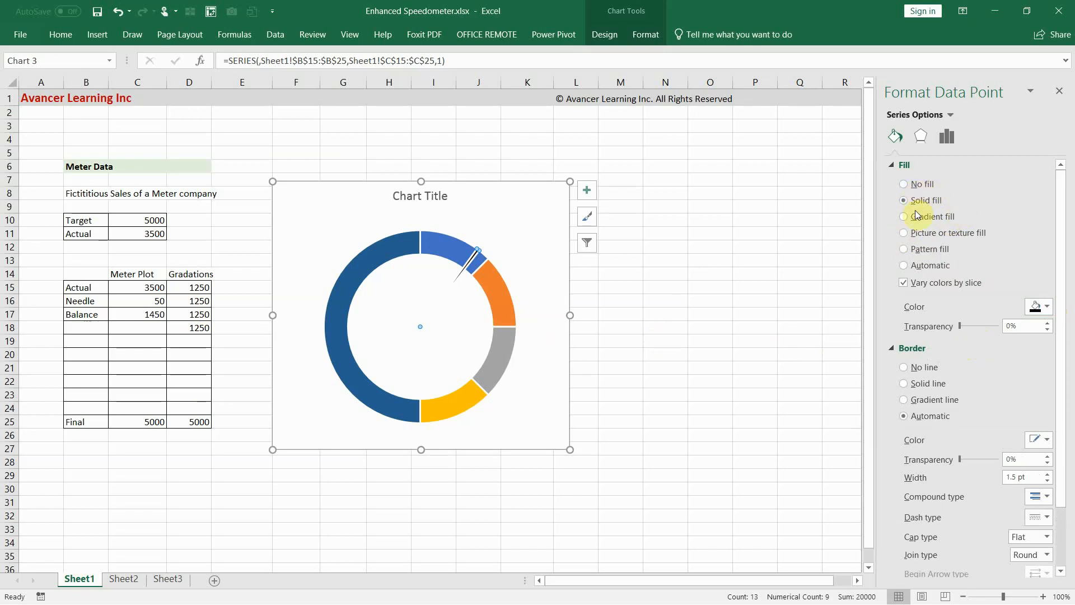
{"action": "left_click", "coordinate": [909, 370]}
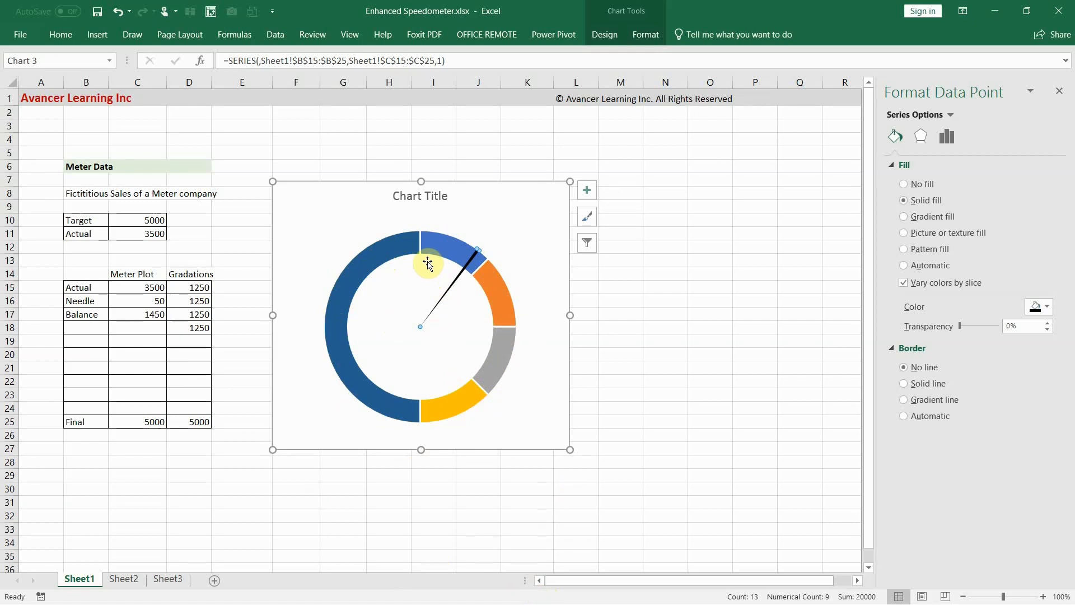
Step: Examine where the transparent Actual, Balance and Final slices of the pie lie around the needle
{"action": "left_click", "coordinate": [420, 255]}
{"action": "left_click", "coordinate": [377, 251]}
{"action": "left_click", "coordinate": [474, 316]}
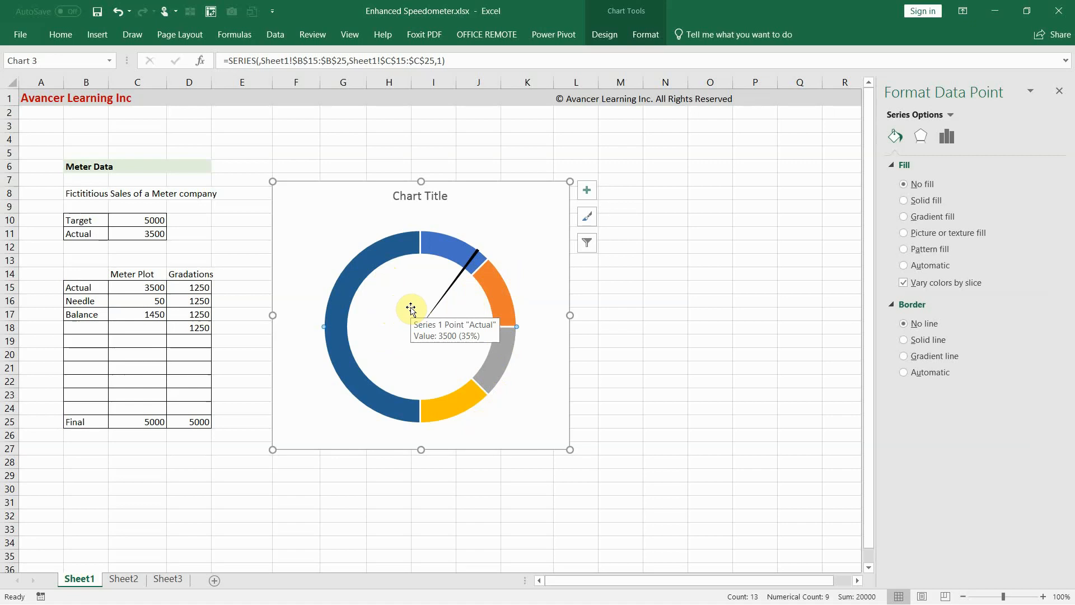
{"action": "left_click", "coordinate": [411, 311]}
{"action": "left_click_drag", "start_coordinate": [409, 308], "coordinate": [375, 253]}
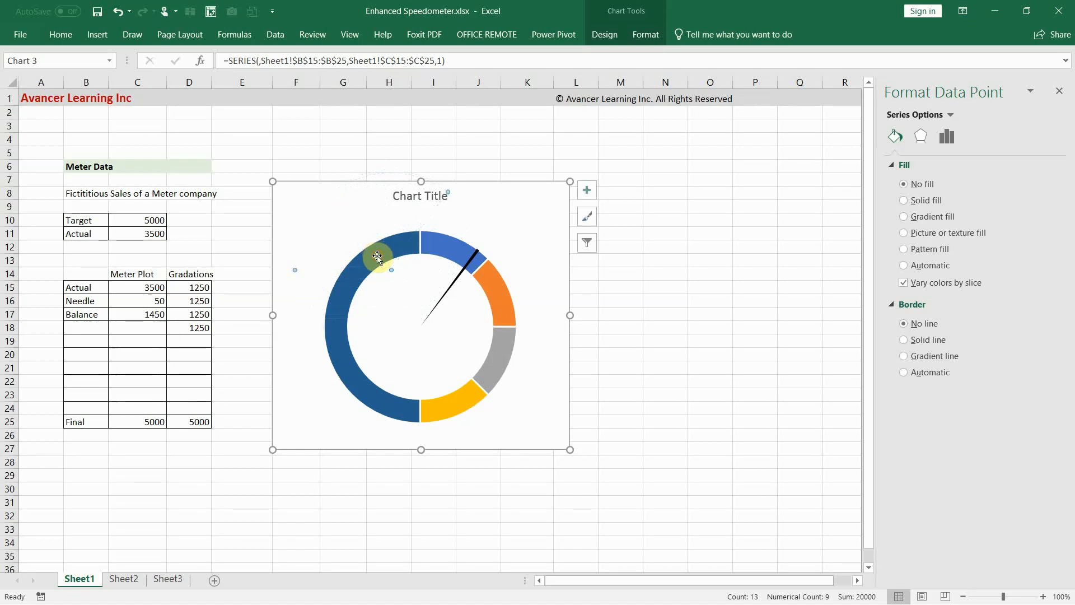
{"action": "left_click", "coordinate": [462, 323]}
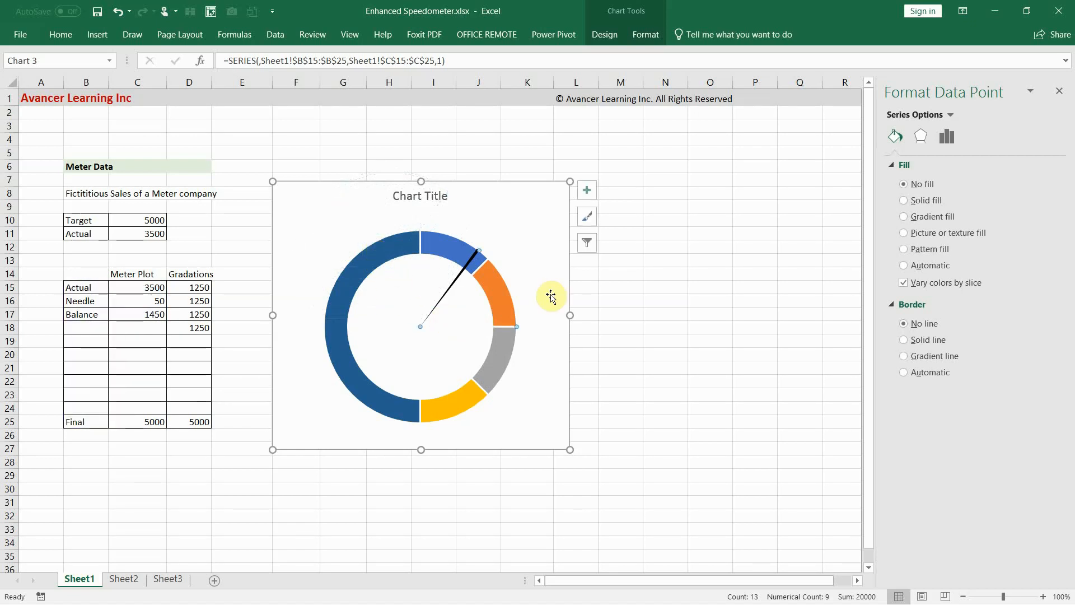
{"action": "left_click_drag", "start_coordinate": [482, 316], "coordinate": [511, 311]}
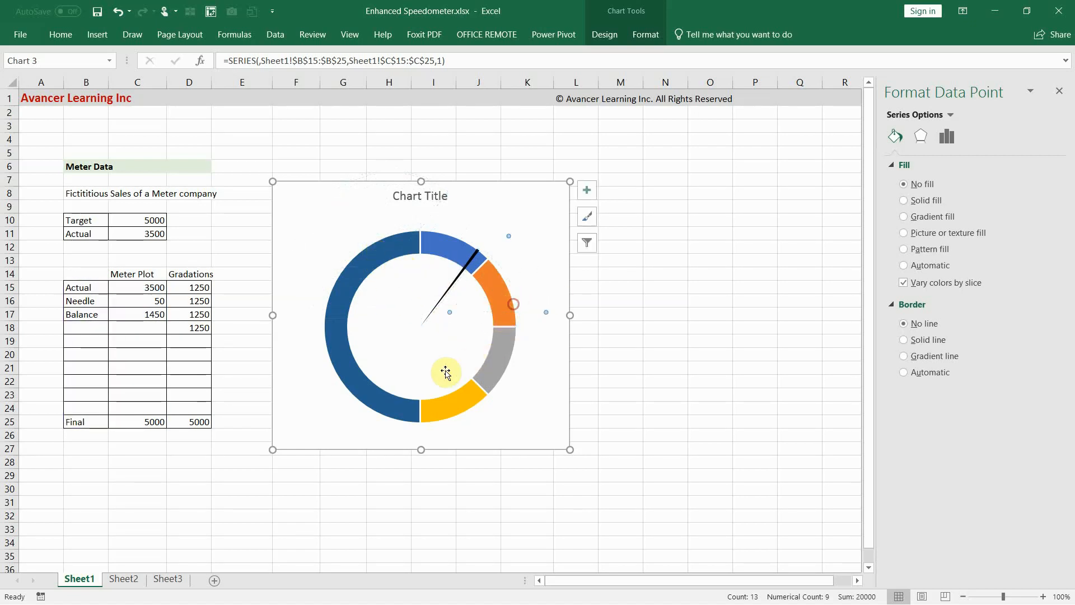
{"action": "left_click", "coordinate": [447, 408]}
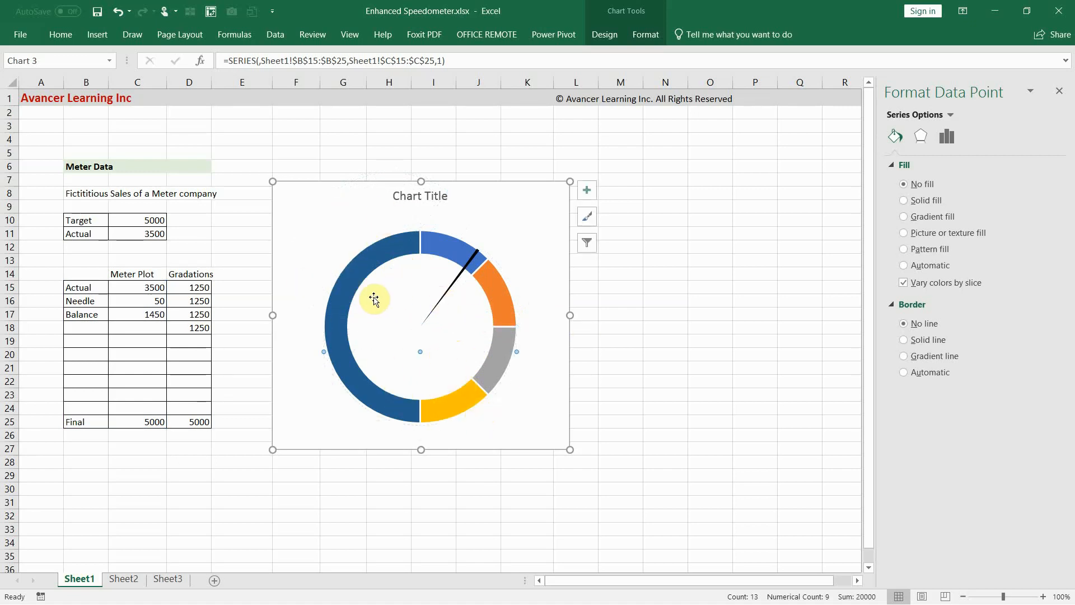
Step: Rotate the gradations doughnut by setting its angle of first slice to 270°
{"action": "left_click", "coordinate": [362, 287]}
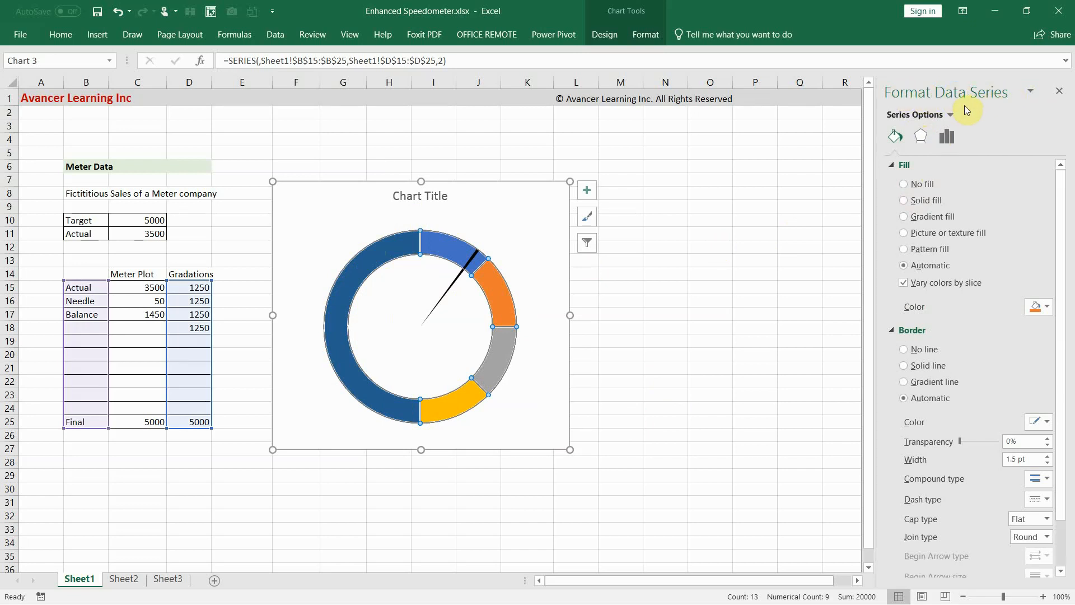
{"action": "left_click", "coordinate": [946, 138]}
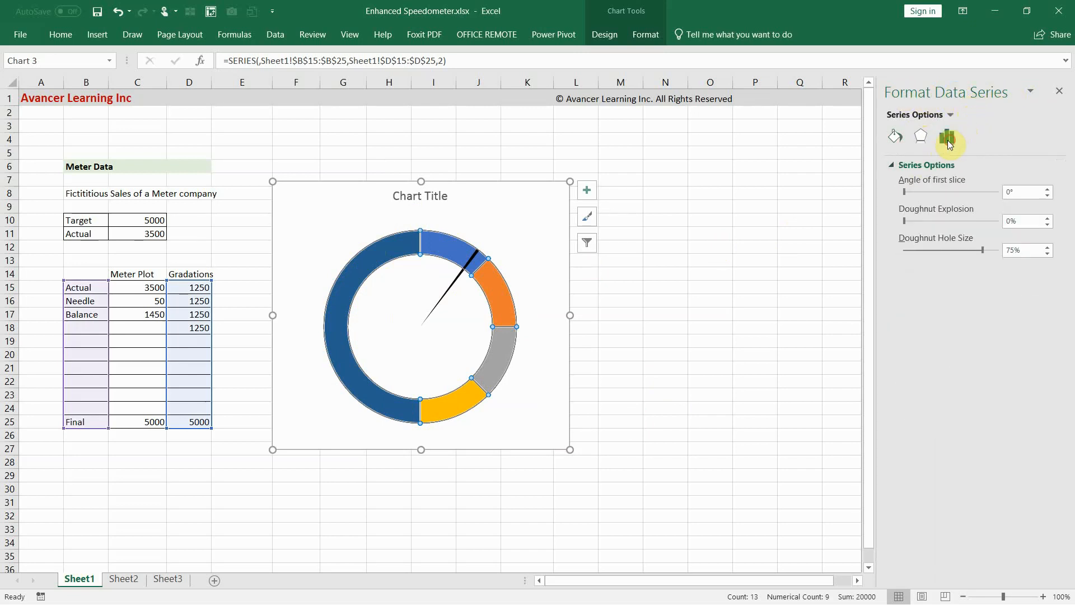
{"action": "left_click", "coordinate": [1020, 194]}
{"action": "type", "text": "2"}
{"action": "key", "text": "Return"}
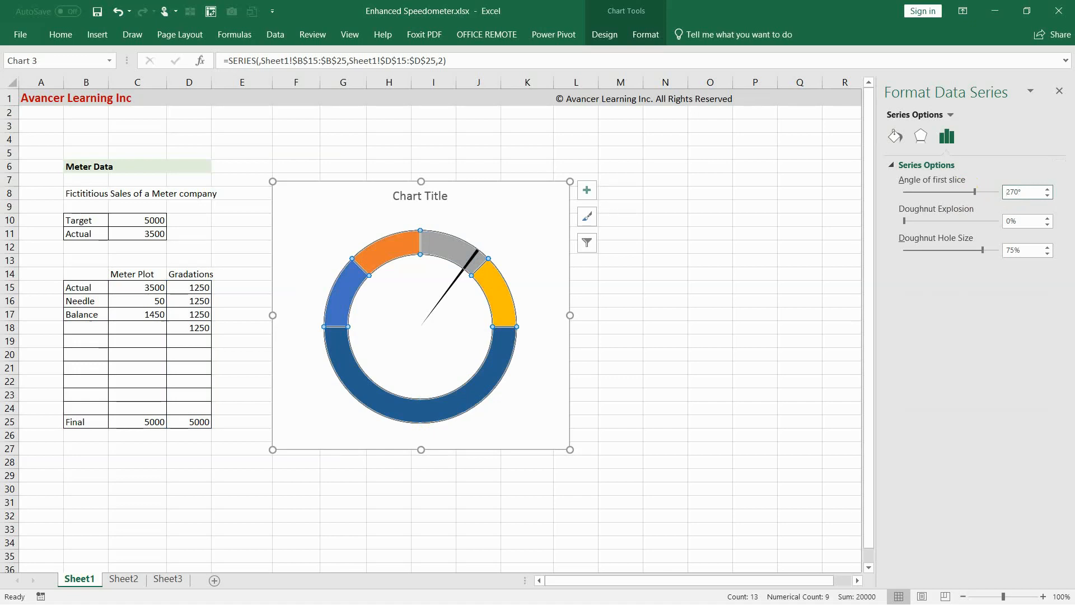
Step: Remove the fill from the doughnut's large lower-half slice, and select the gradation values in D15:D24
{"action": "left_click", "coordinate": [490, 377]}
{"action": "left_click", "coordinate": [508, 345]}
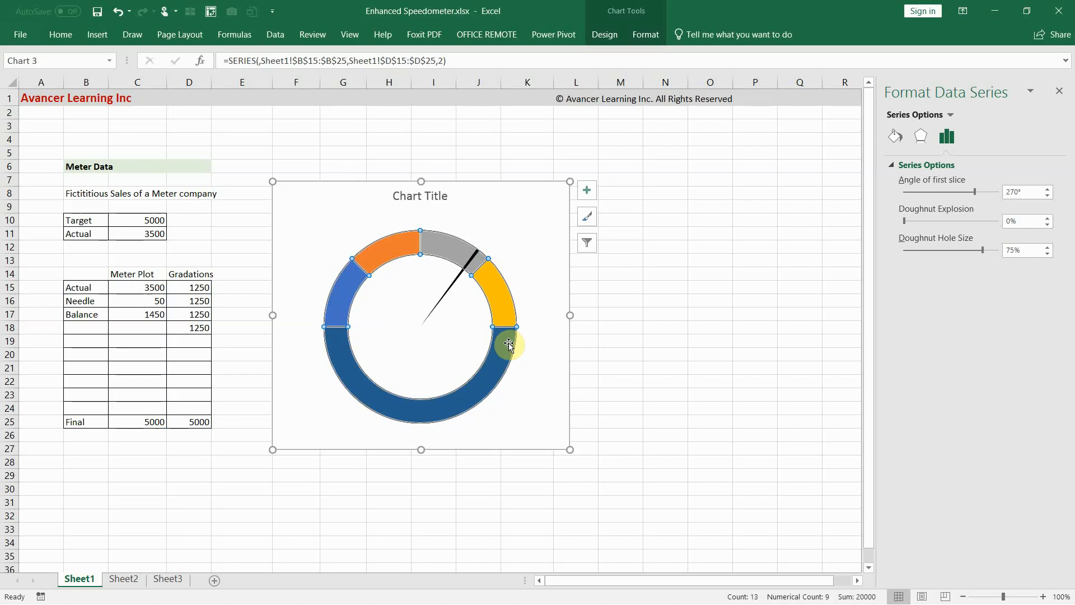
{"action": "left_click", "coordinate": [507, 343]}
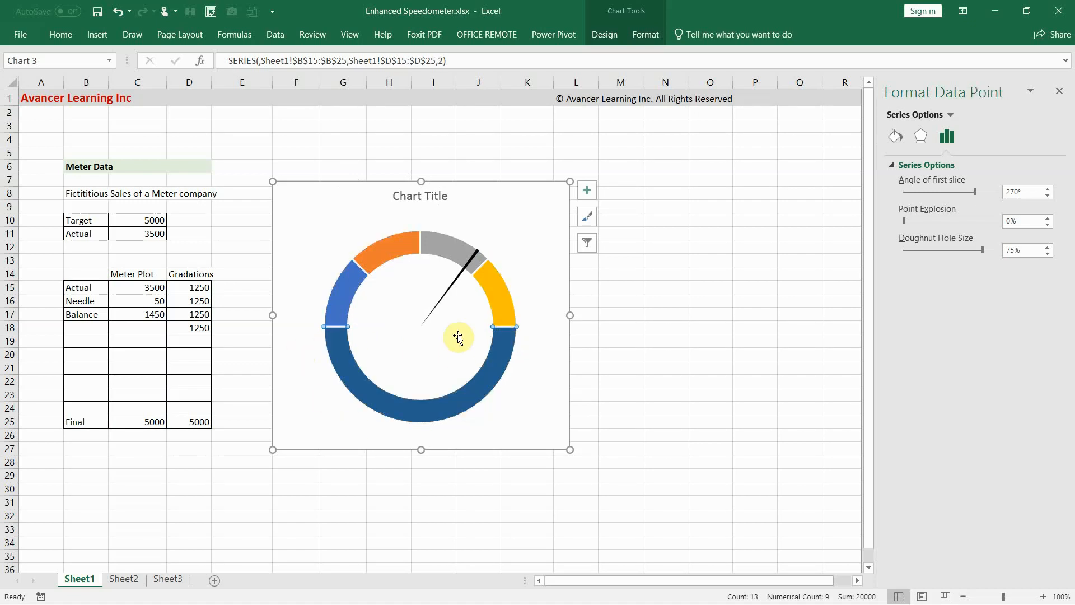
{"action": "left_click", "coordinate": [898, 136]}
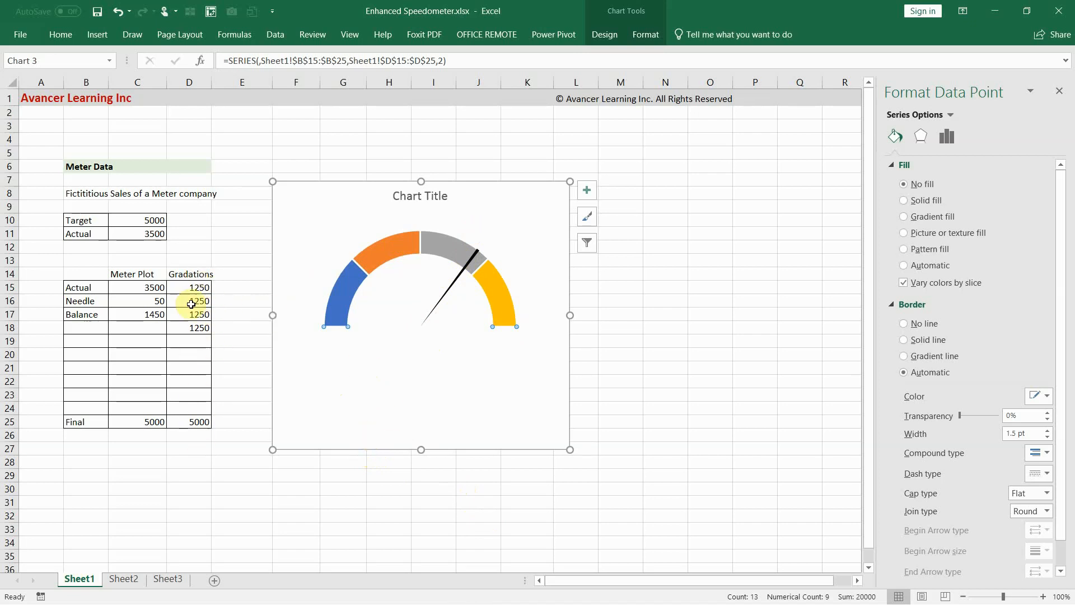
{"action": "left_click_drag", "start_coordinate": [199, 286], "coordinate": [204, 405]}
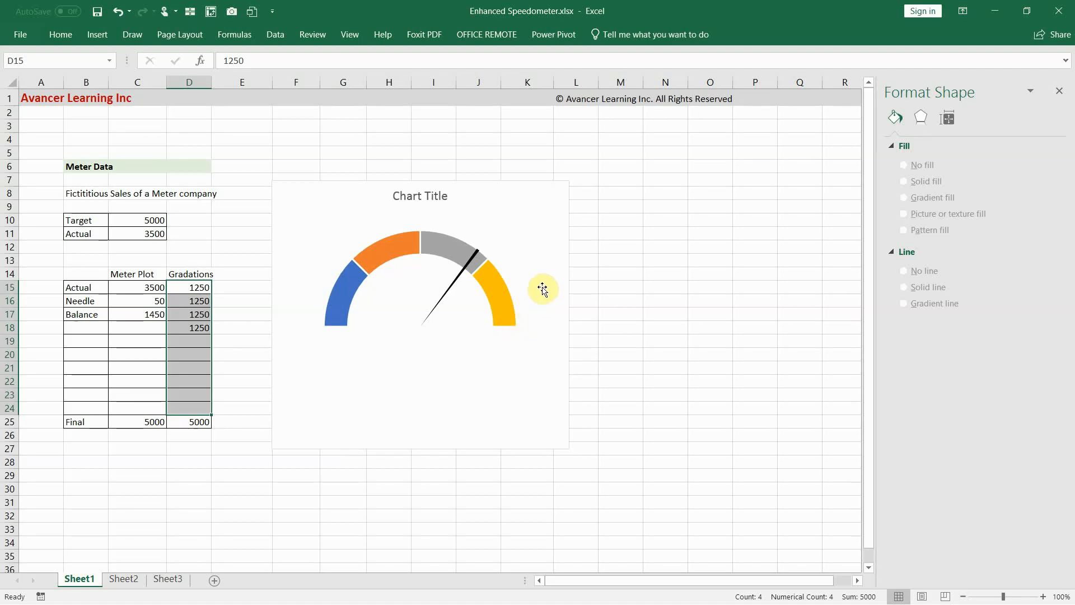
Step: Add a data label to the pie's black Needle slice only
{"action": "left_click", "coordinate": [431, 317]}
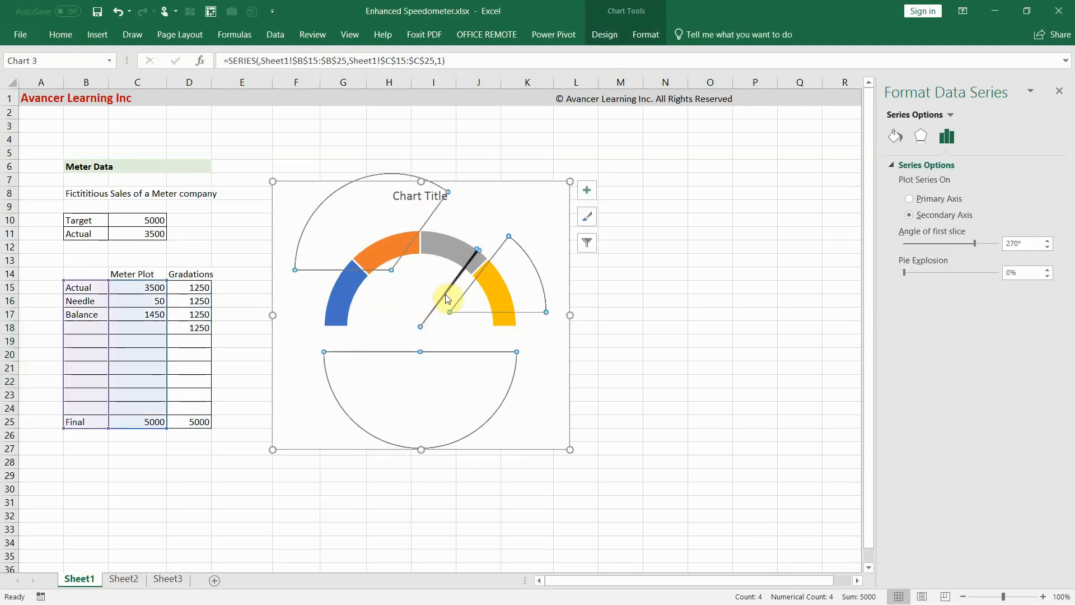
{"action": "left_click", "coordinate": [447, 297]}
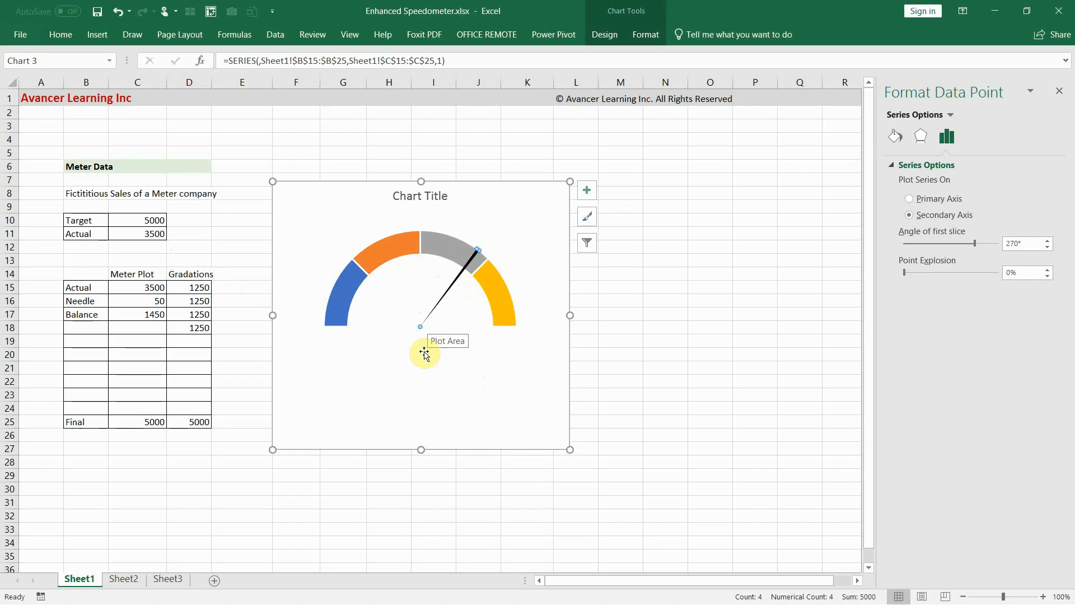
{"action": "right_click", "coordinate": [461, 273]}
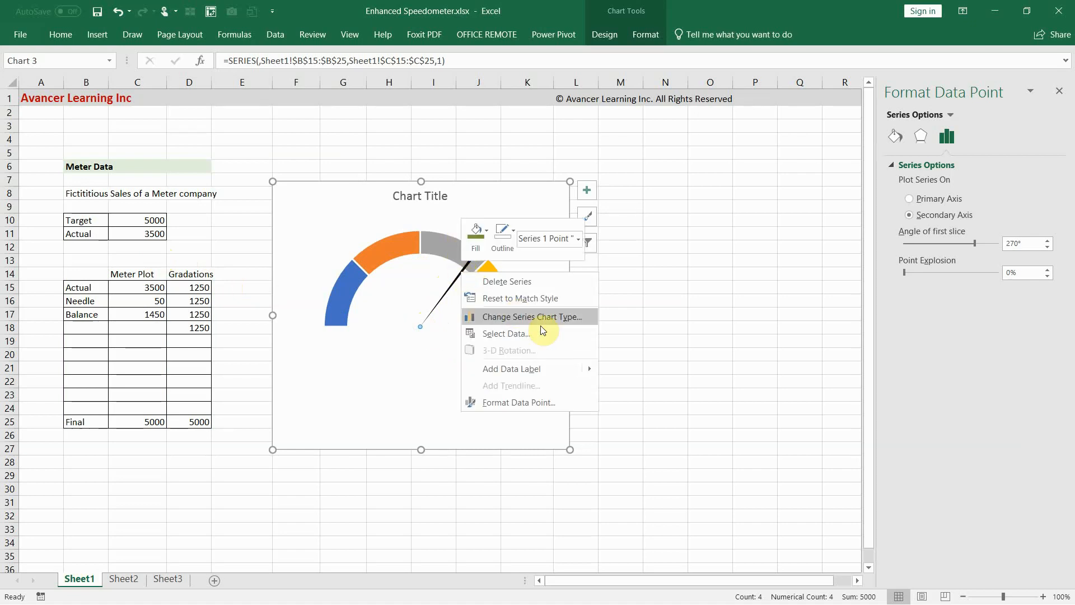
{"action": "mouse_move", "coordinate": [516, 374]}
{"action": "key", "text": "Escape"}
{"action": "key", "text": "Escape"}
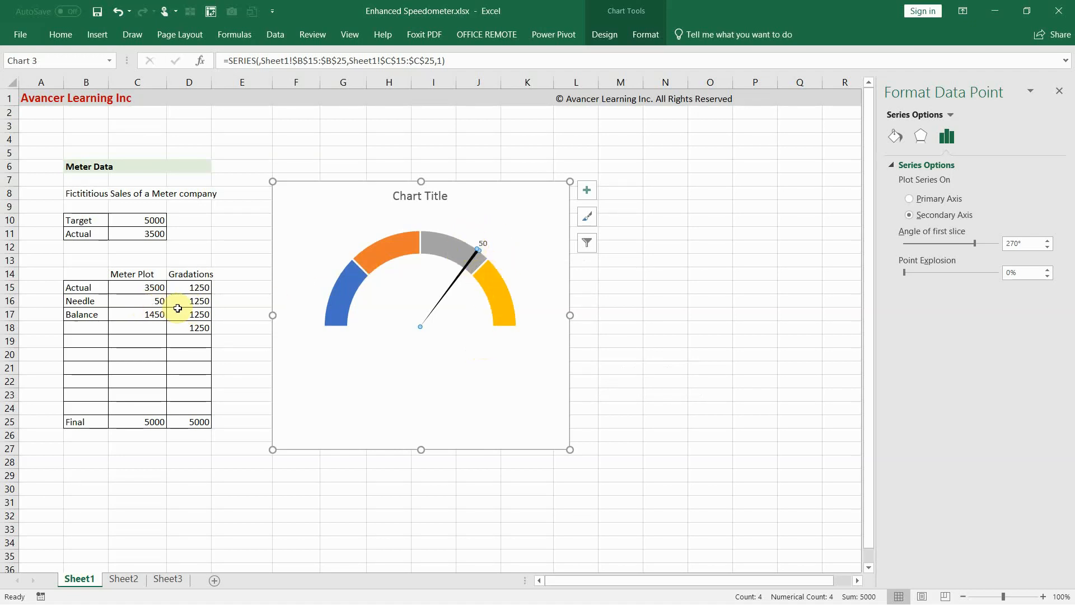
{"action": "left_click_drag", "start_coordinate": [145, 292], "coordinate": [168, 309]}
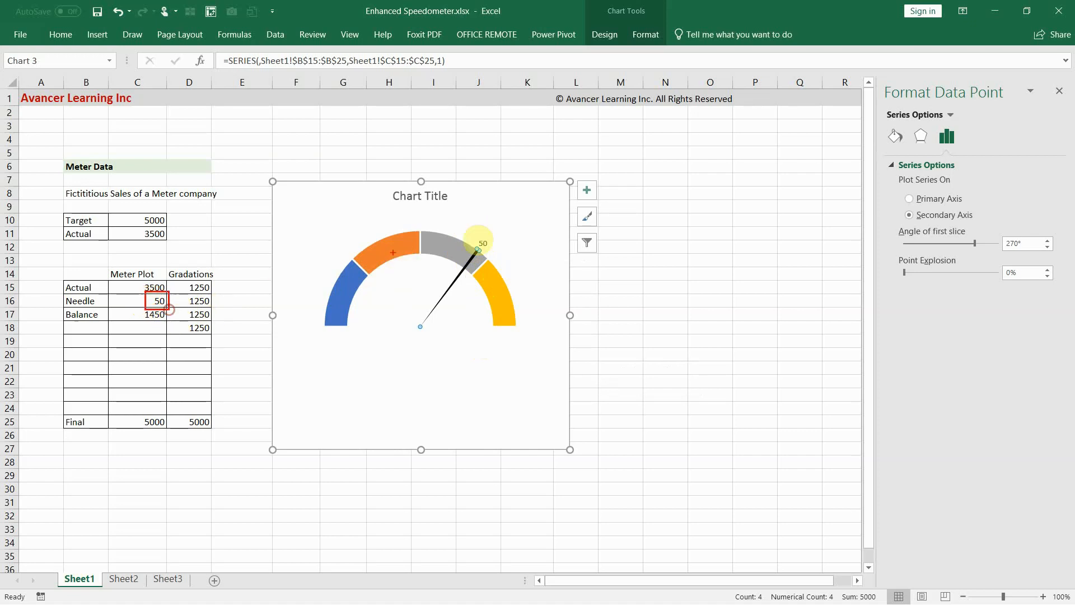
{"action": "mouse_move", "coordinate": [488, 236]}
{"action": "left_mouse_down"}
{"action": "mouse_move", "coordinate": [468, 253]}
{"action": "mouse_move", "coordinate": [480, 232]}
{"action": "mouse_move", "coordinate": [220, 216]}
{"action": "mouse_move", "coordinate": [180, 236]}
{"action": "mouse_move", "coordinate": [174, 220]}
{"action": "mouse_move", "coordinate": [184, 239]}
{"action": "left_mouse_up"}
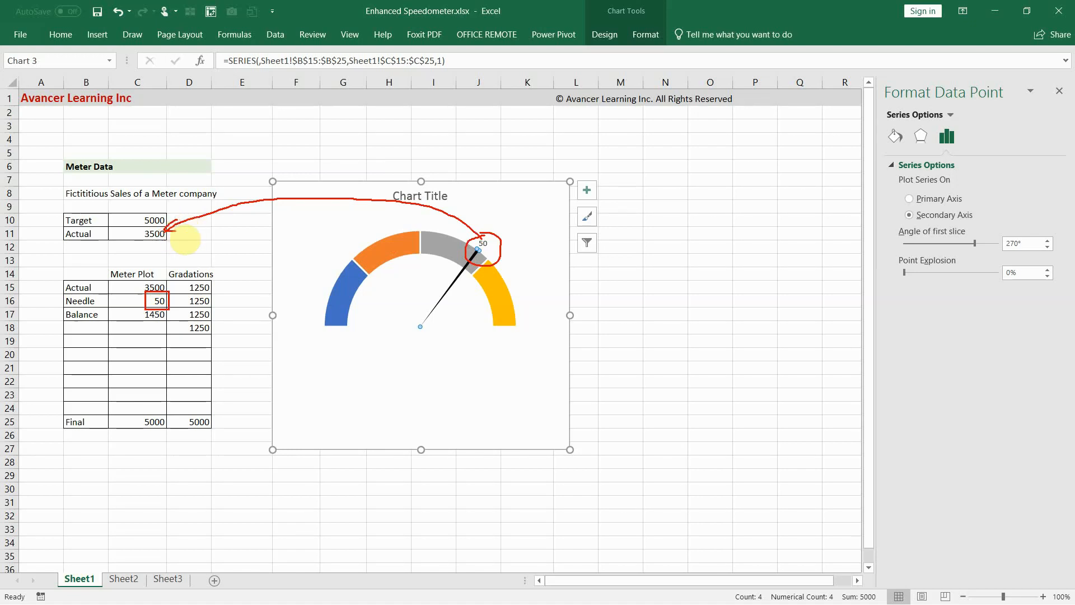
{"action": "key", "text": "Escape"}
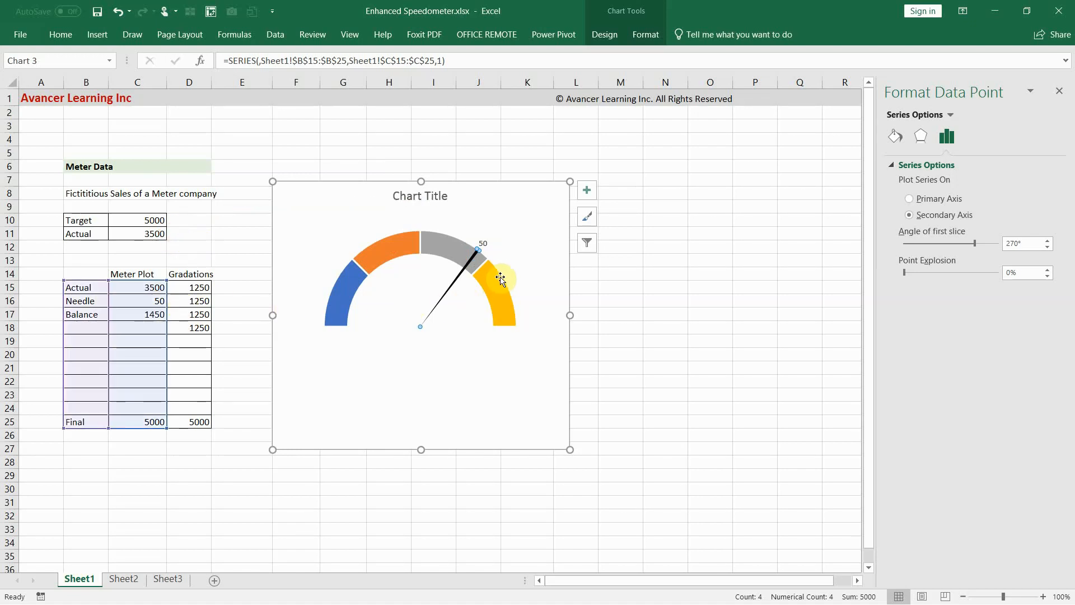
Step: Turn off text wrapping for the needle's data label and set its label position to Center
{"action": "left_click", "coordinate": [483, 243]}
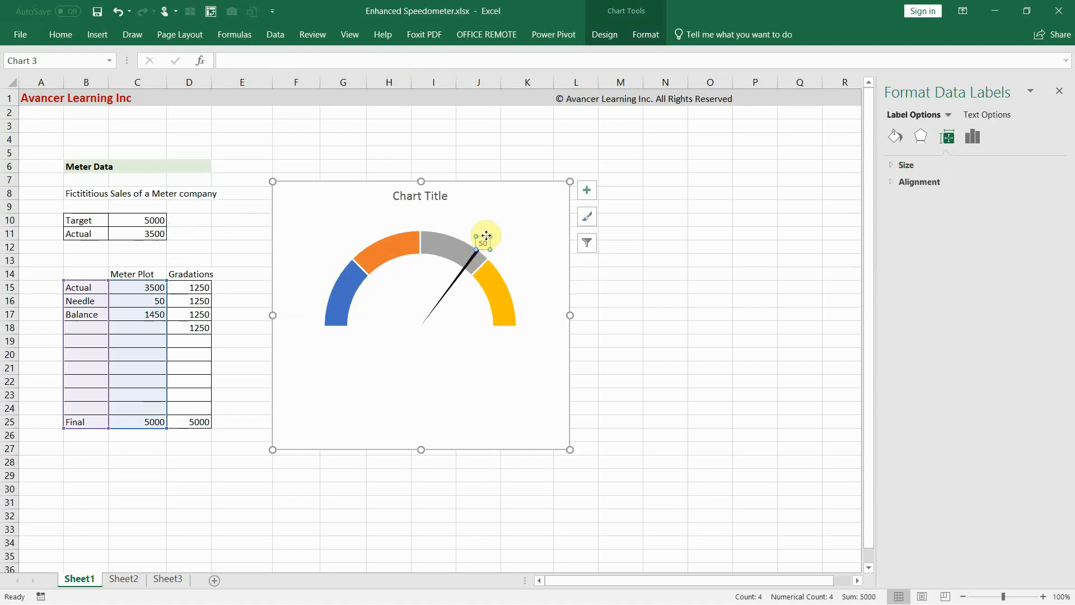
{"action": "left_click", "coordinate": [486, 235]}
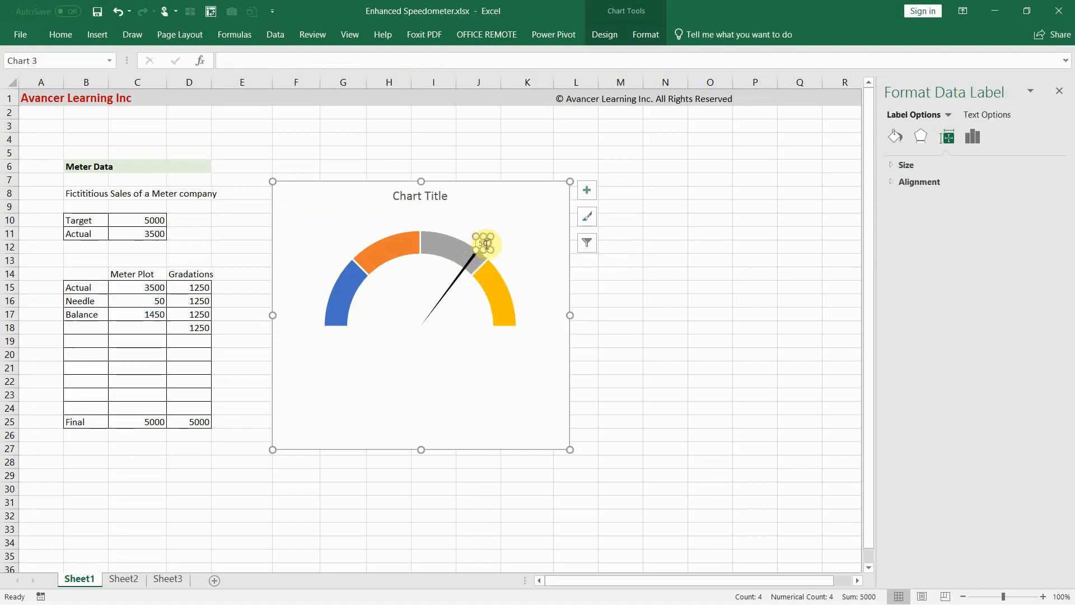
{"action": "left_click", "coordinate": [487, 246]}
{"action": "left_click", "coordinate": [486, 245]}
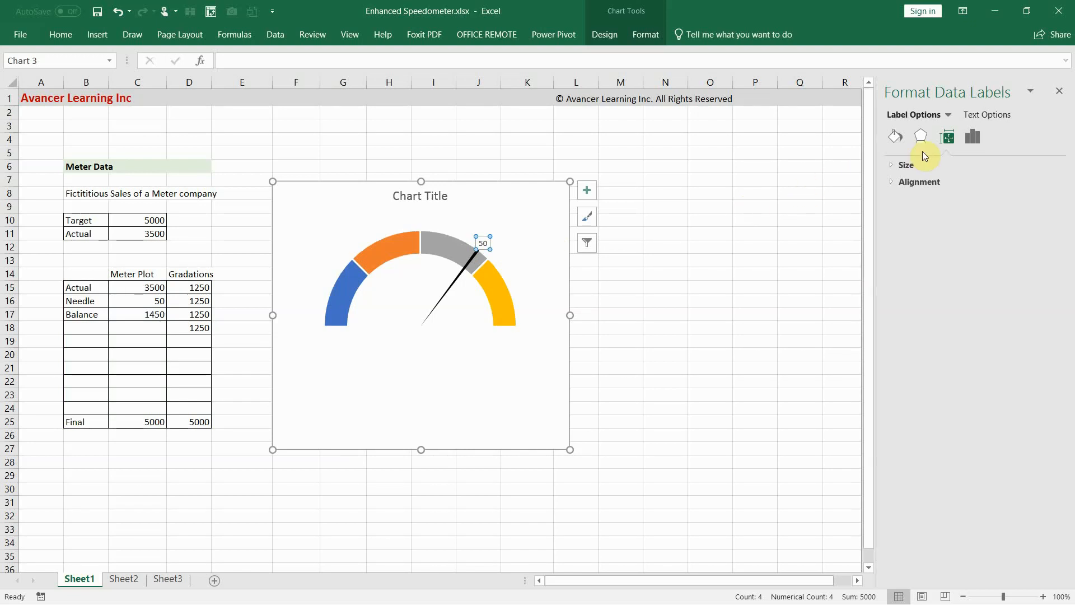
{"action": "left_click", "coordinate": [974, 138]}
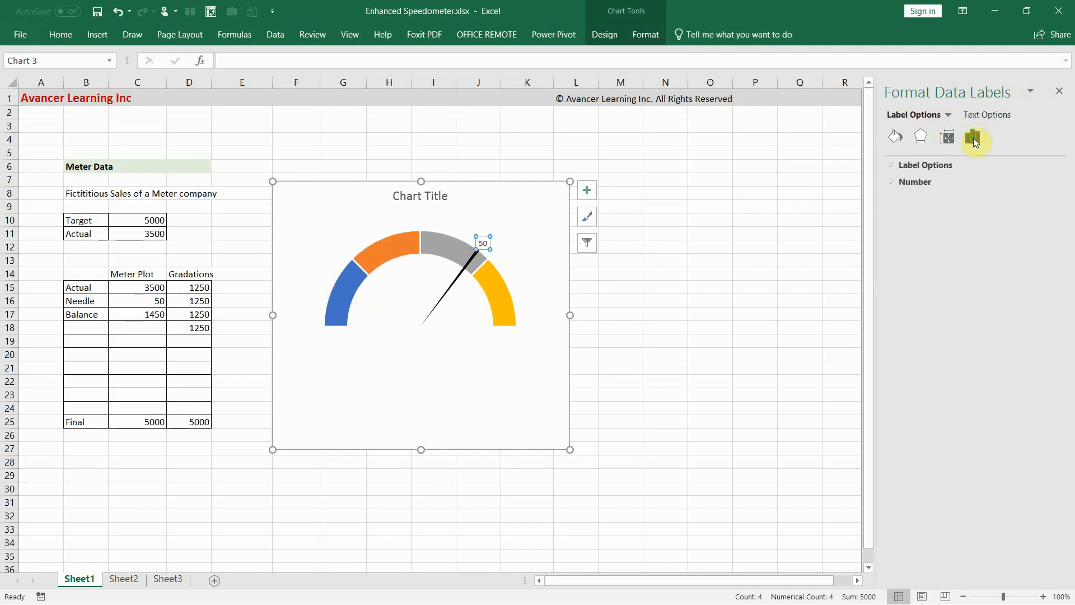
{"action": "left_click", "coordinate": [890, 165]}
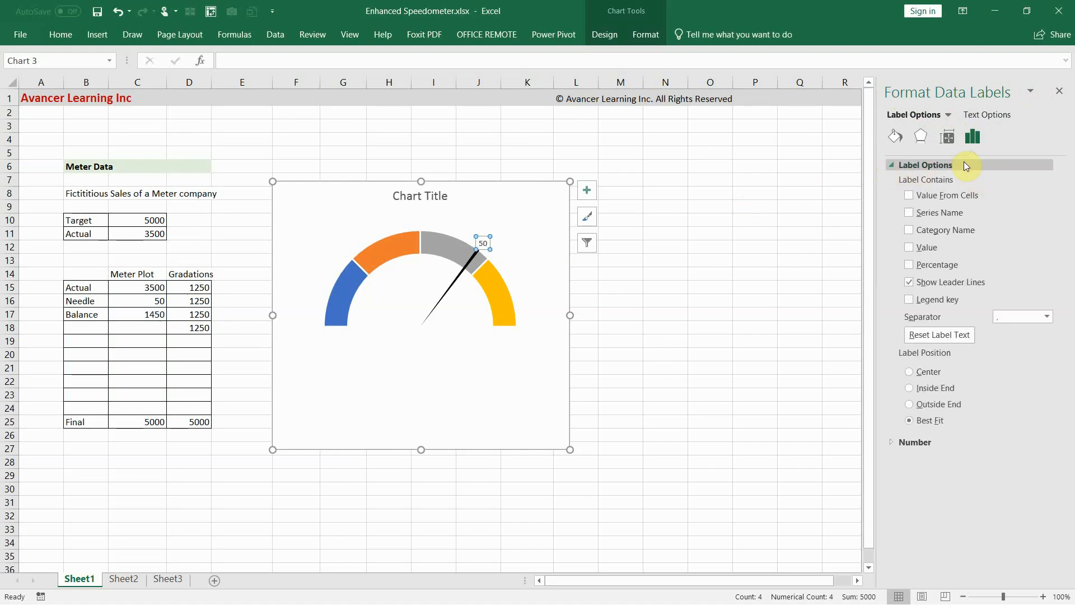
{"action": "left_click", "coordinate": [949, 138]}
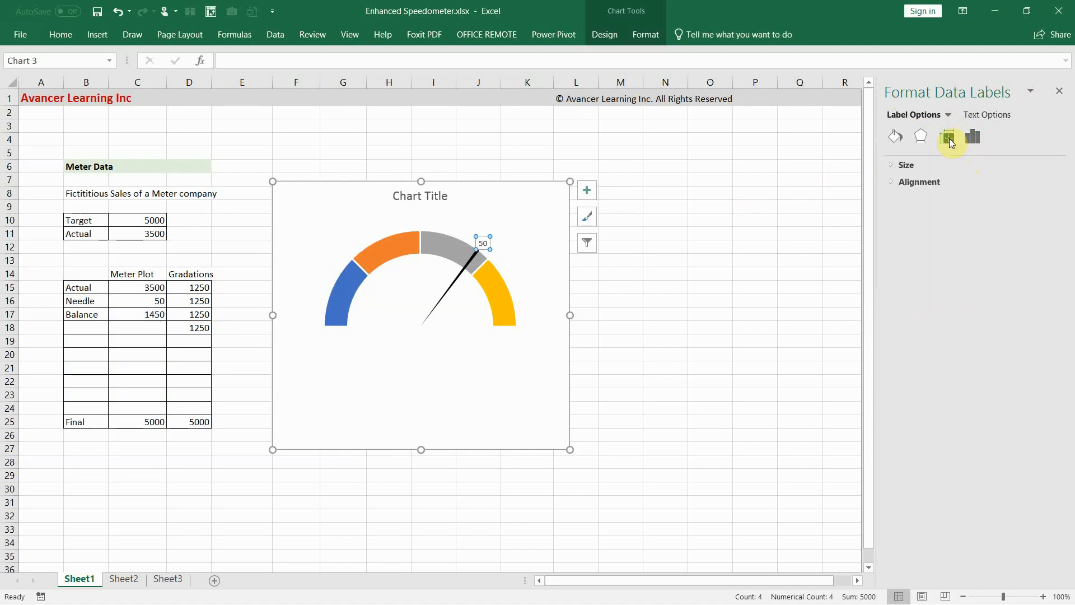
{"action": "left_click", "coordinate": [893, 181]}
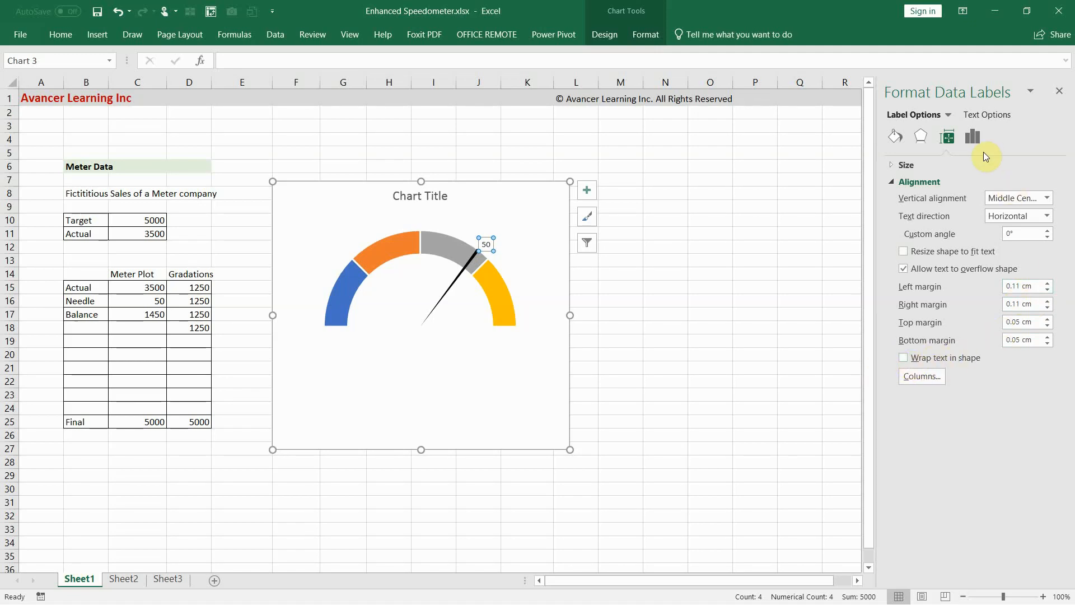
{"action": "left_click", "coordinate": [973, 138]}
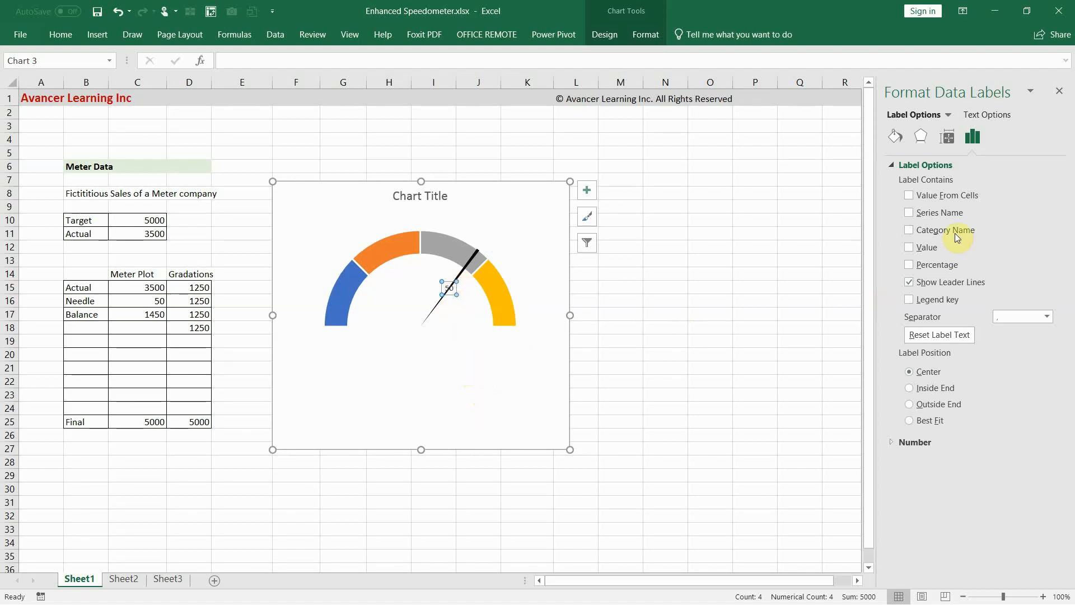
Step: Format the needle's data label with a solid white fill and a solid border line
{"action": "left_click", "coordinate": [897, 139]}
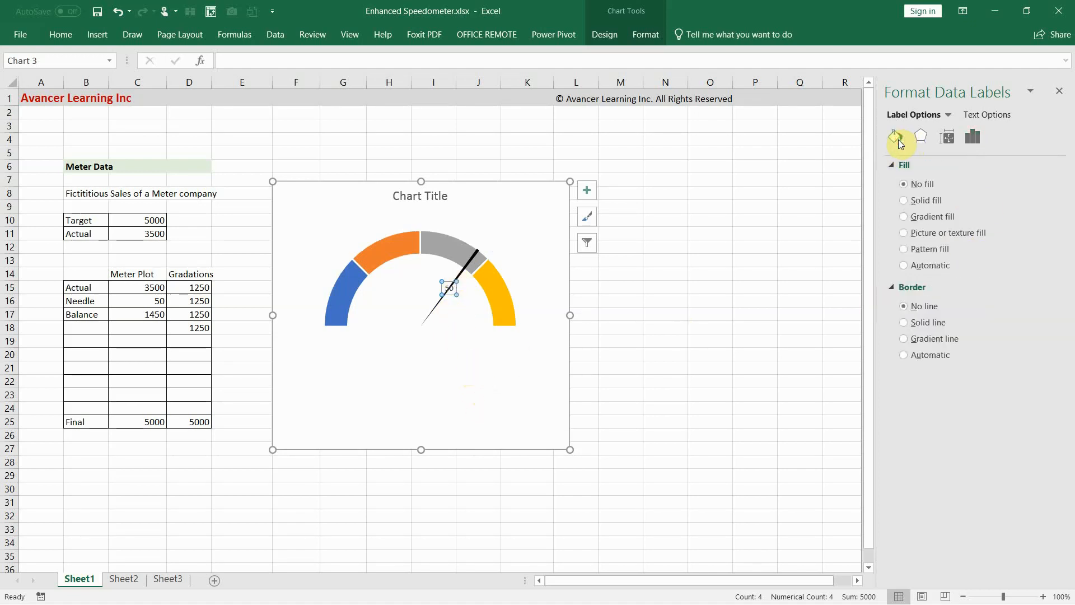
{"action": "left_click", "coordinate": [906, 201]}
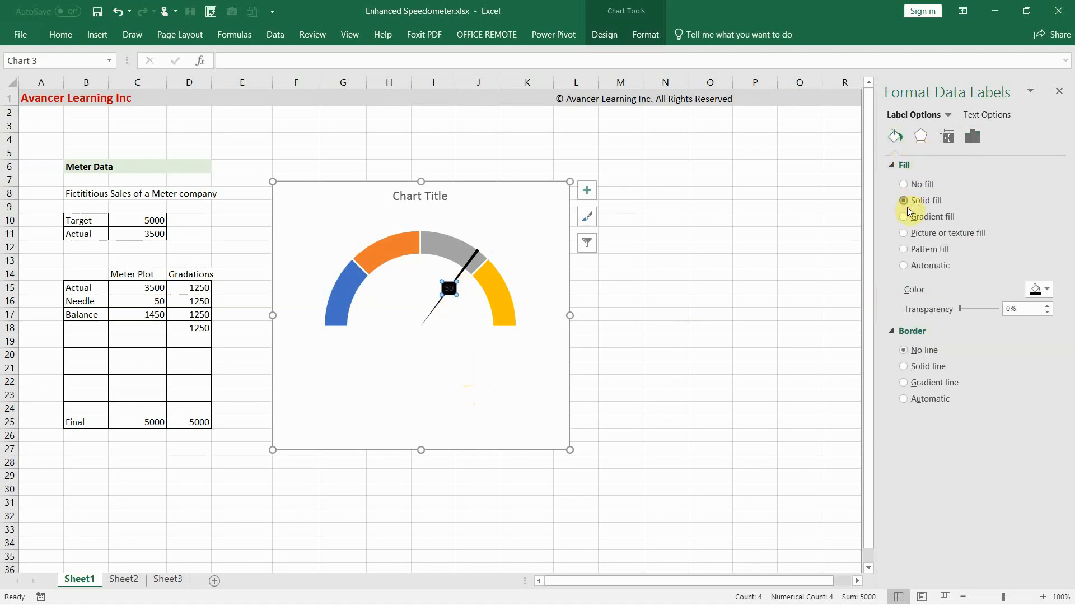
{"action": "left_click", "coordinate": [1044, 290]}
{"action": "left_click", "coordinate": [969, 322]}
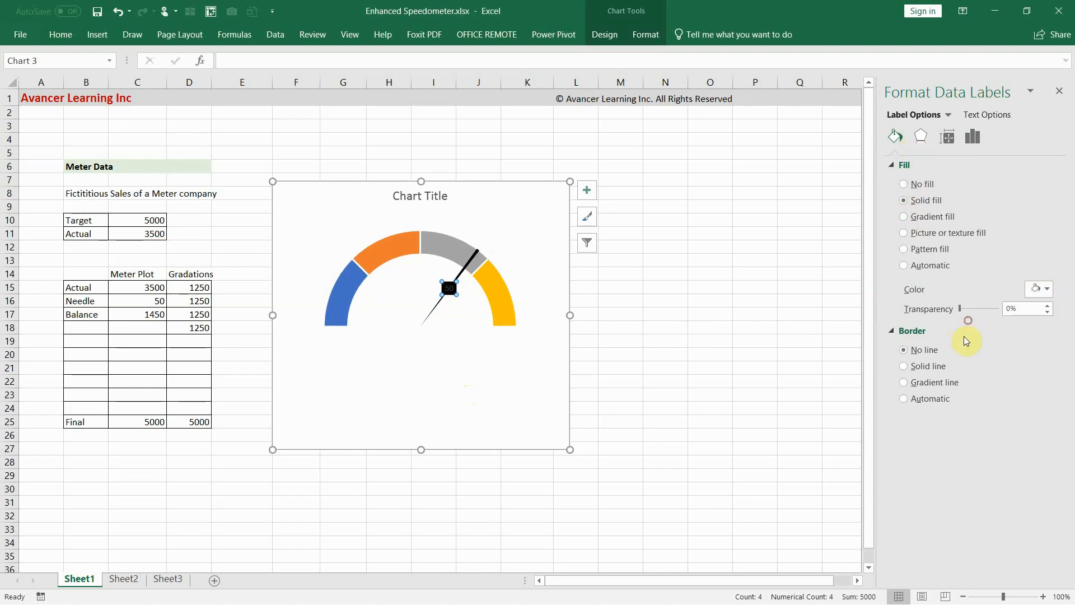
{"action": "left_click", "coordinate": [903, 367]}
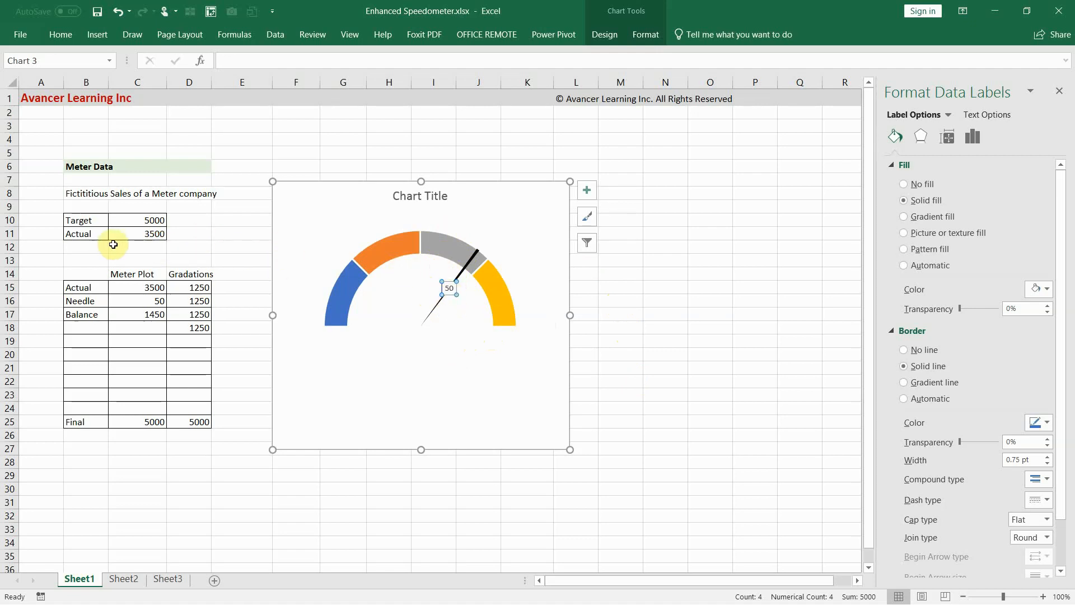
Step: Link the needle's data label to the Actual sales cell with the reference =Sheet1!$C$11
{"action": "left_click", "coordinate": [449, 282]}
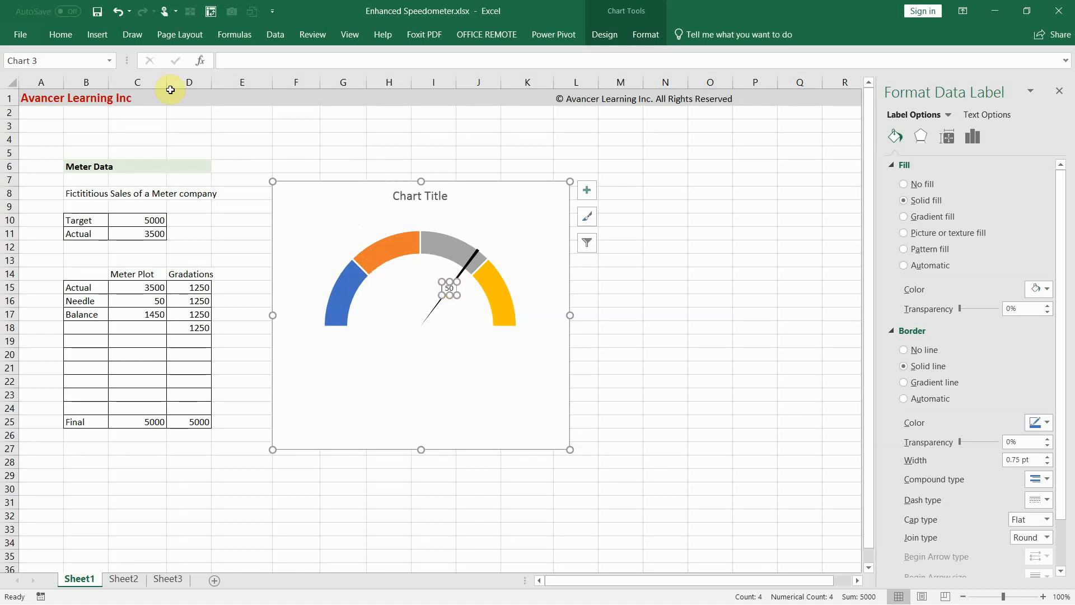
{"action": "left_click", "coordinate": [229, 59]}
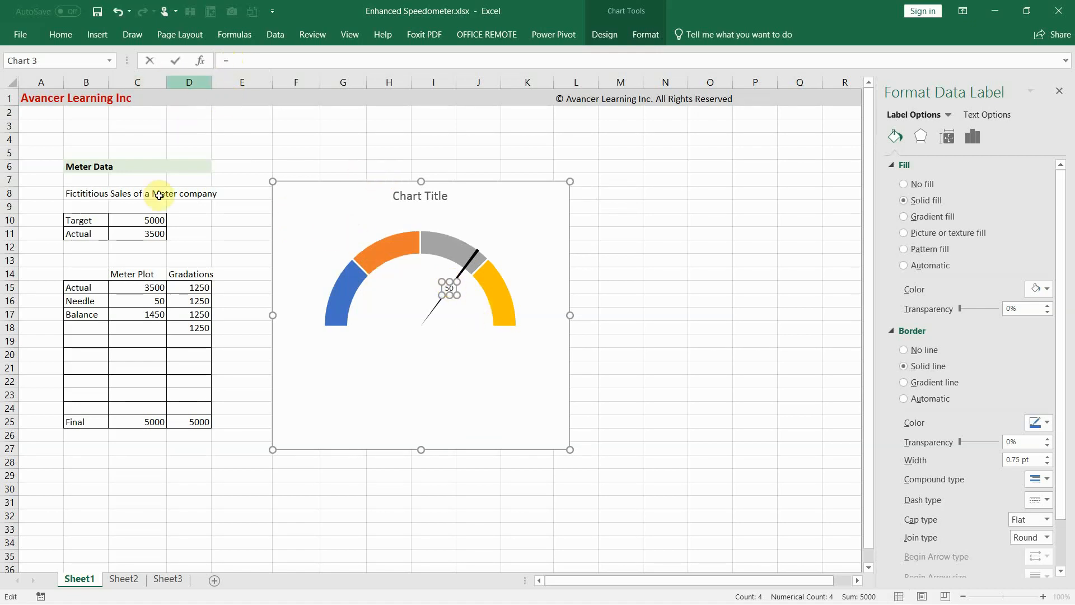
{"action": "left_click", "coordinate": [158, 234]}
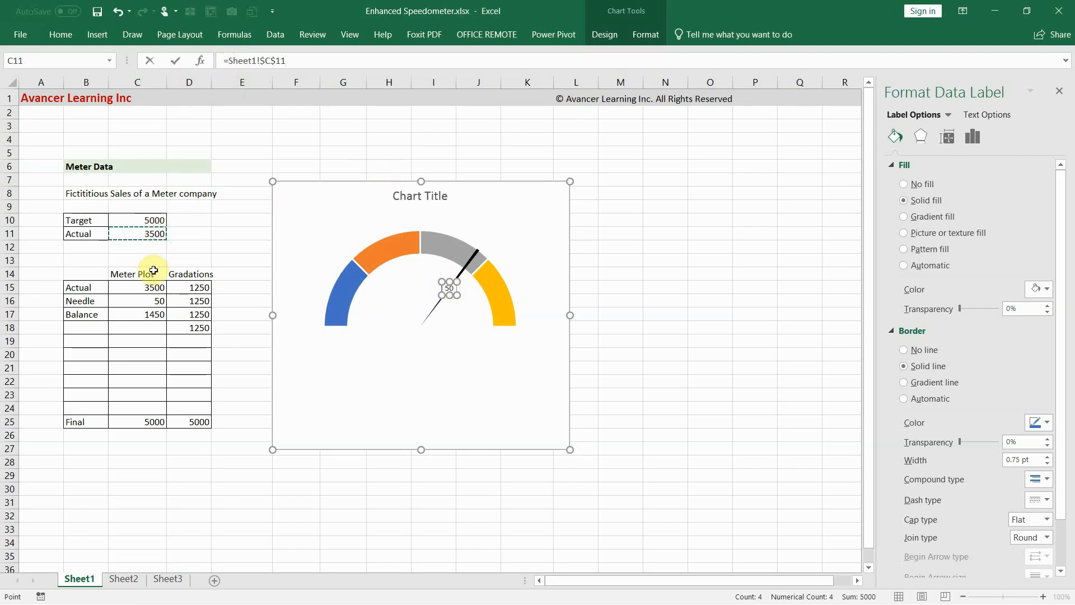
{"action": "key", "text": "Return"}
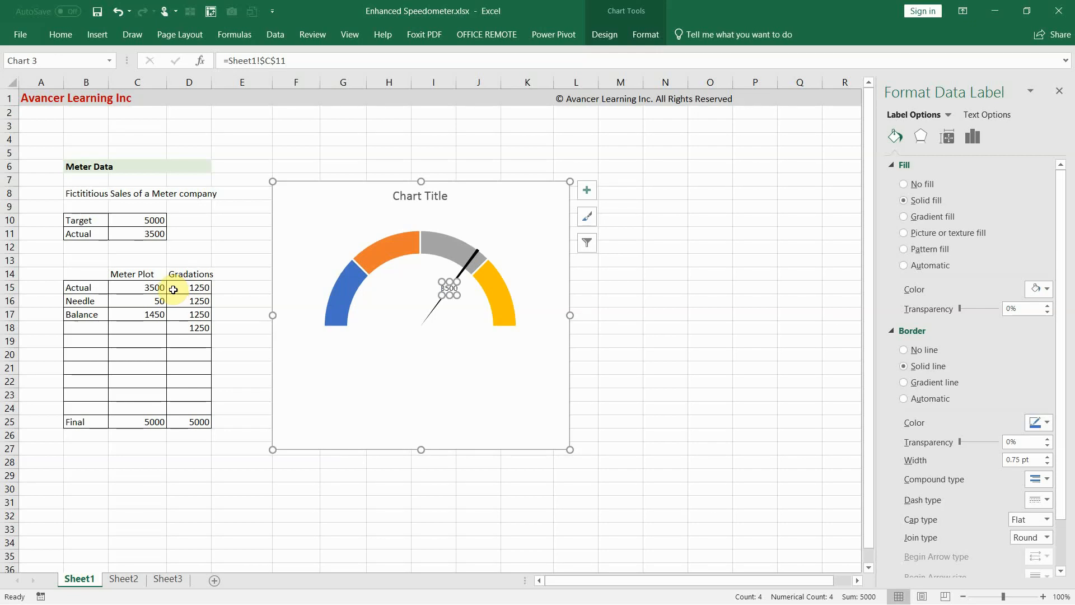
Step: Make the needle's data label box resize to fit its text
{"action": "left_click", "coordinate": [529, 228]}
{"action": "left_click", "coordinate": [449, 288]}
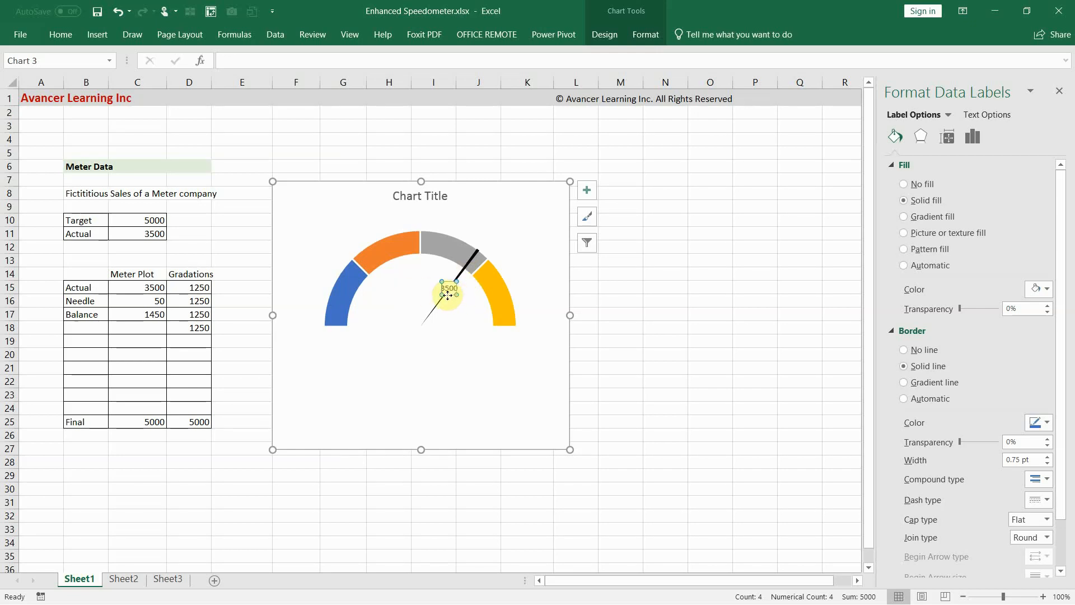
{"action": "left_click", "coordinate": [452, 295]}
{"action": "left_click", "coordinate": [953, 143]}
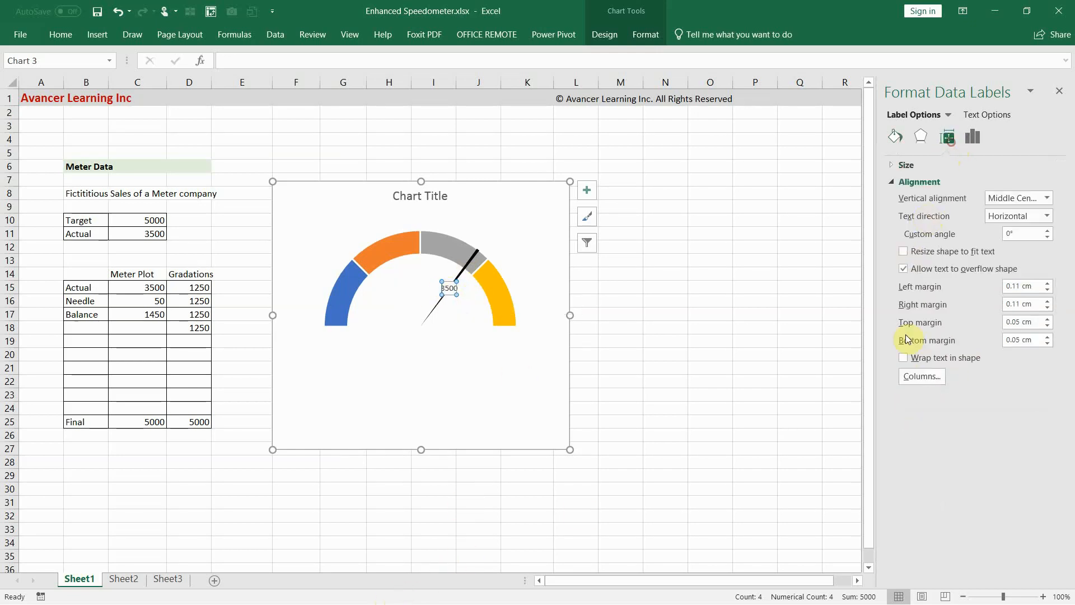
{"action": "left_click", "coordinate": [903, 252]}
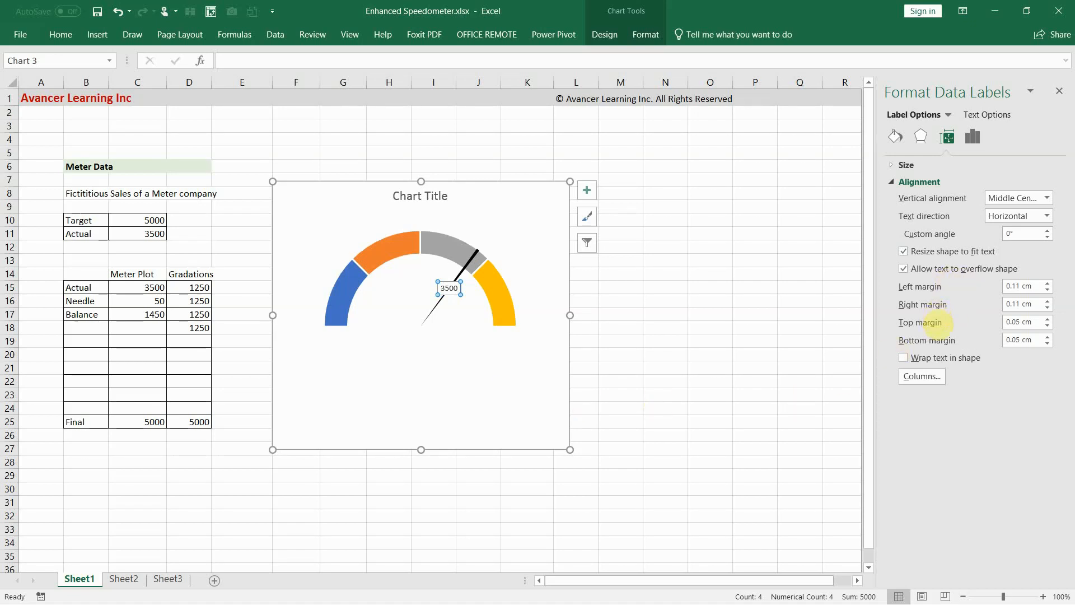
{"action": "left_click_drag", "start_coordinate": [895, 346], "coordinate": [1000, 369]}
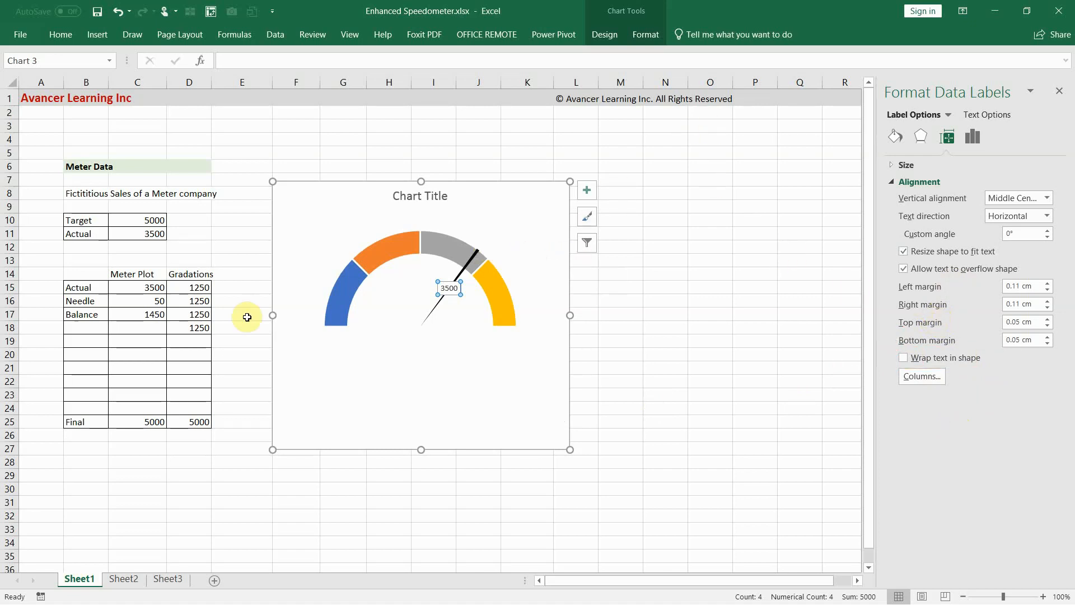
Step: Test the needle by entering 2500 and 4000 in turn as the Actual sales value in cell C11
{"action": "left_click", "coordinate": [151, 236]}
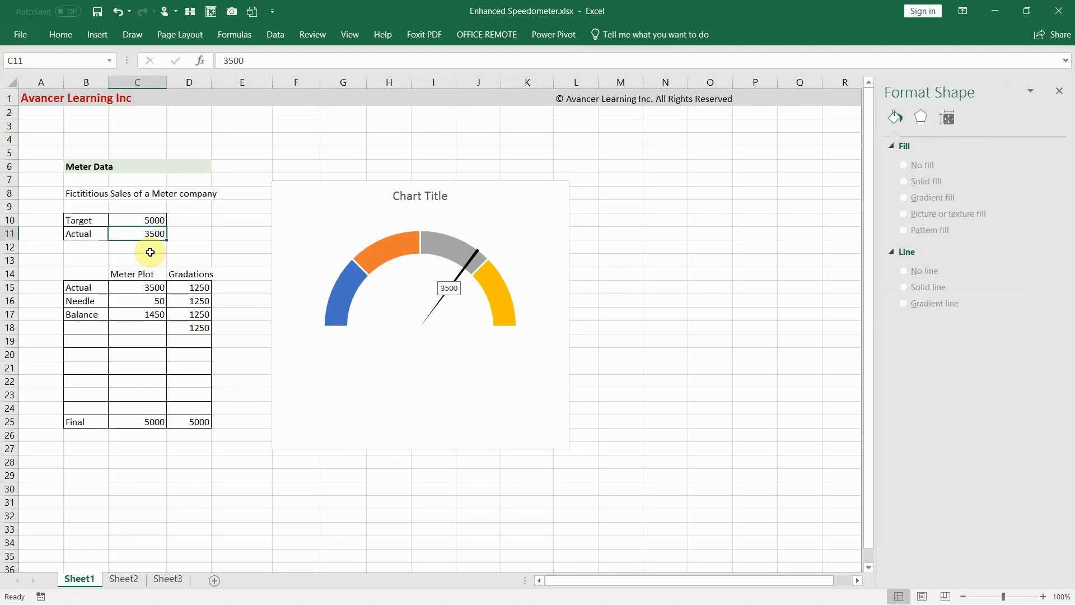
{"action": "type", "text": "2500"}
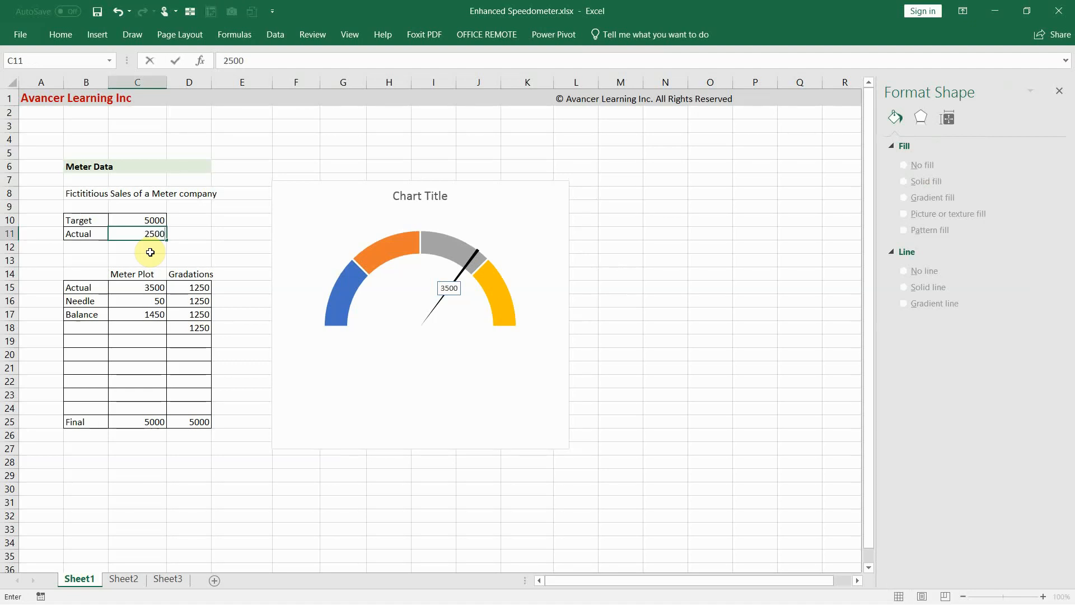
{"action": "key", "text": "Return"}
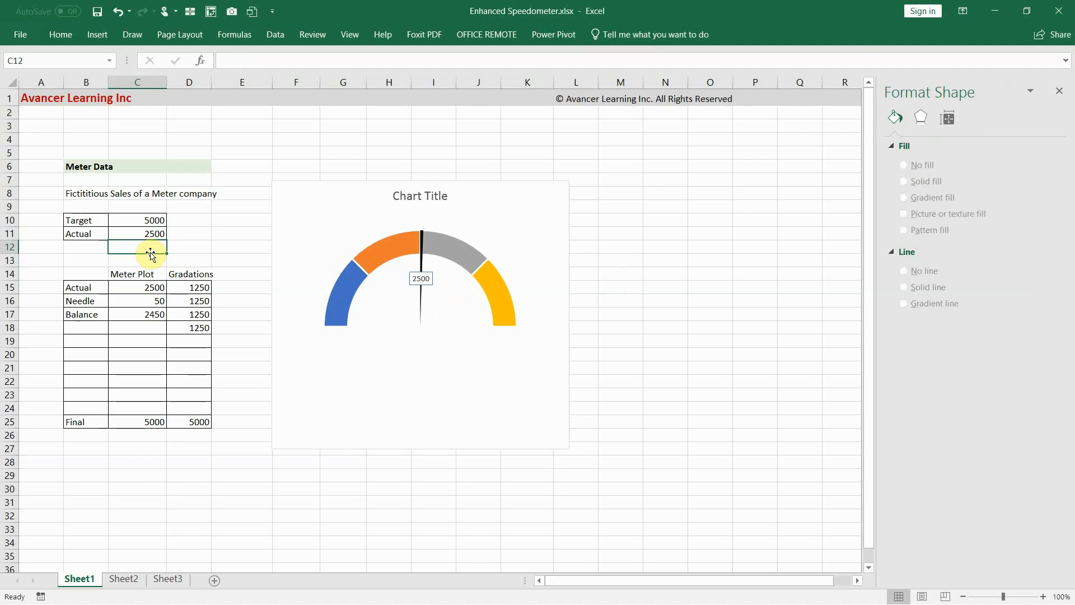
{"action": "left_click", "coordinate": [152, 233]}
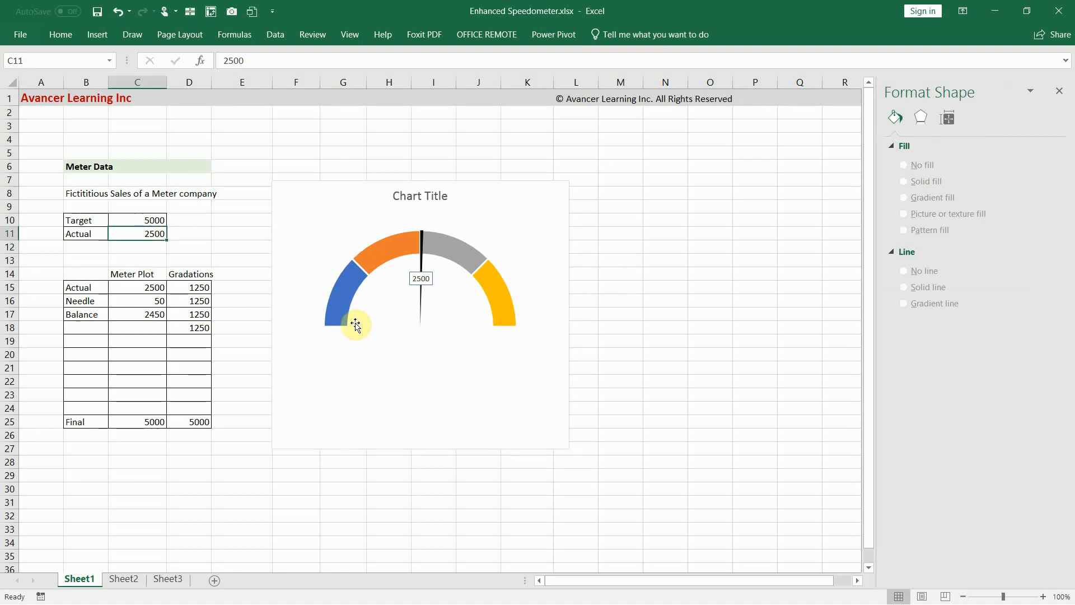
{"action": "type", "text": "4"}
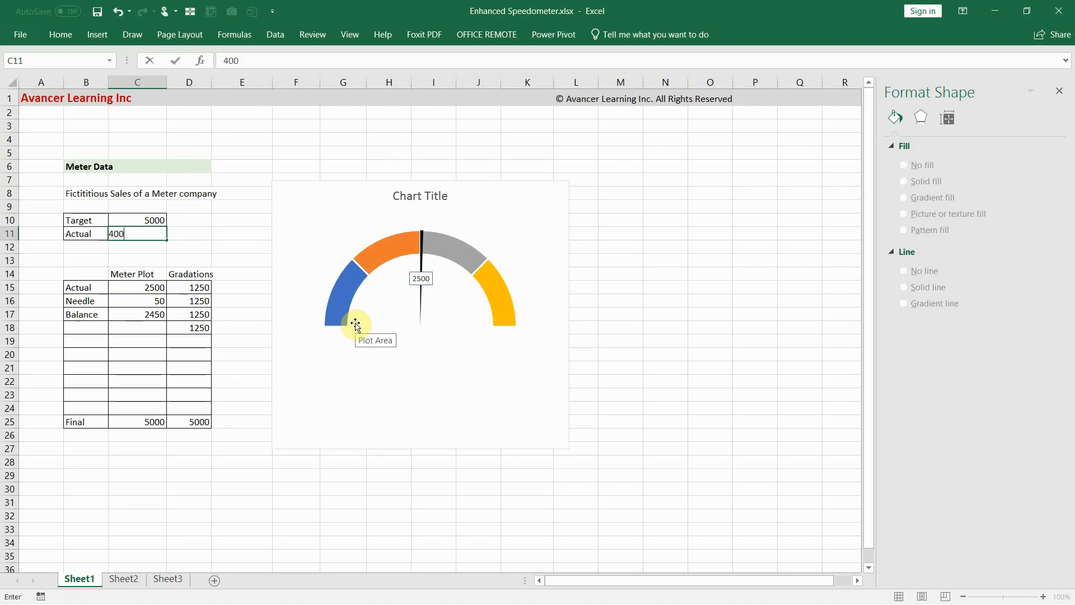
{"action": "key", "text": "Return"}
{"action": "key", "text": "Return"}
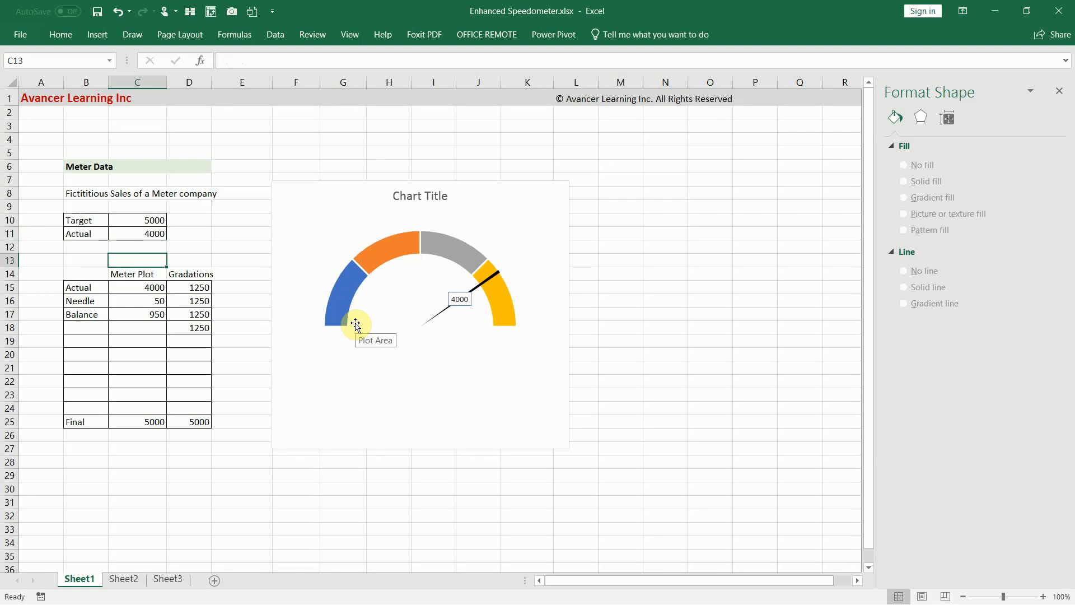
Step: Draw a small circle inside the chart over the needle's pivot point using the oval shape
{"action": "left_click", "coordinate": [522, 219]}
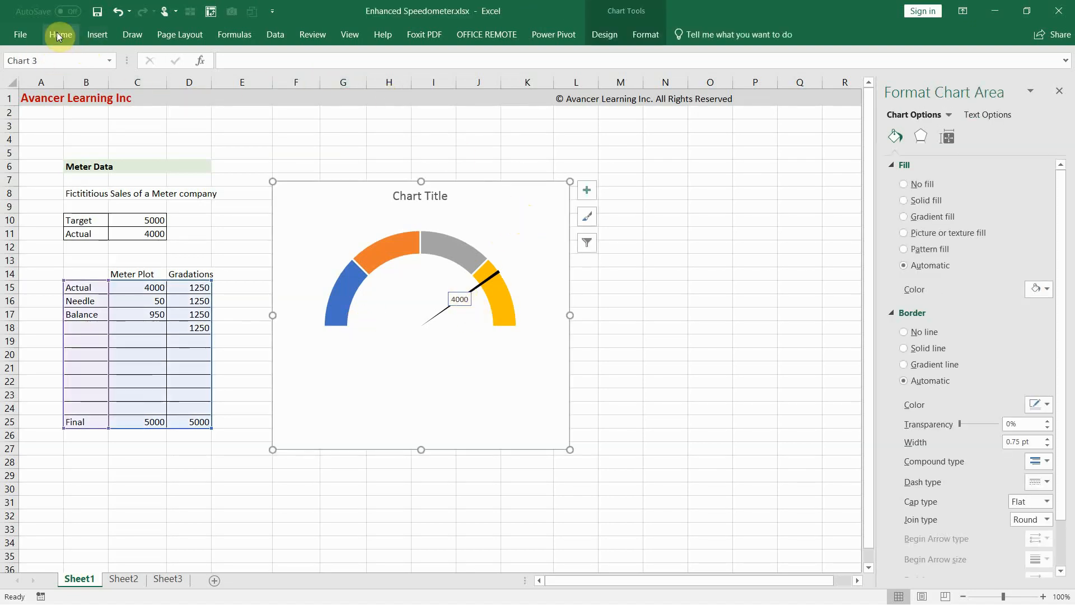
{"action": "left_click", "coordinate": [93, 34]}
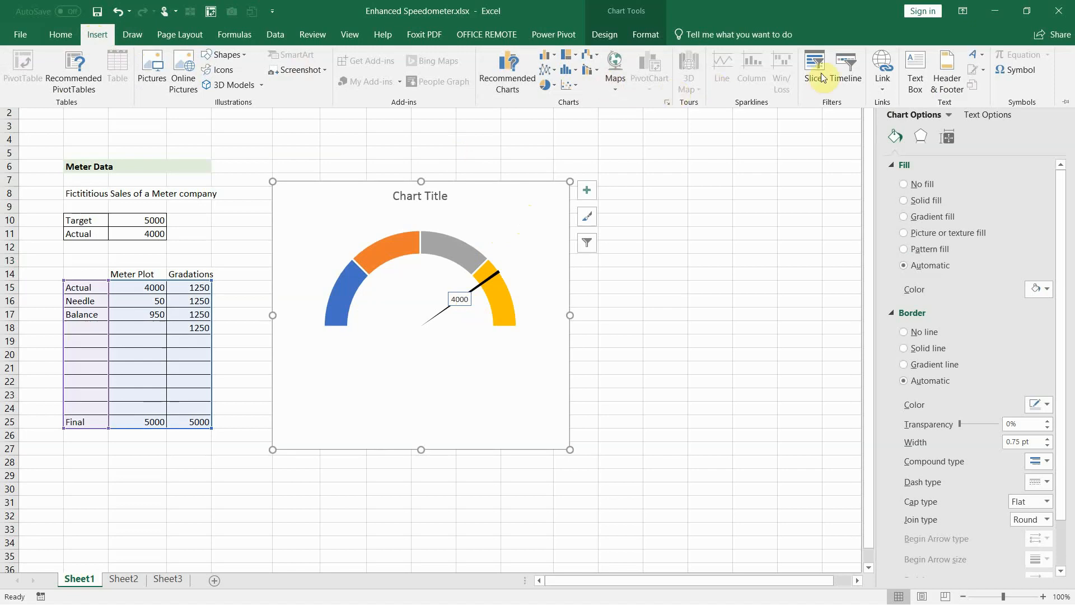
{"action": "left_click", "coordinate": [231, 56]}
{"action": "left_click", "coordinate": [263, 87]}
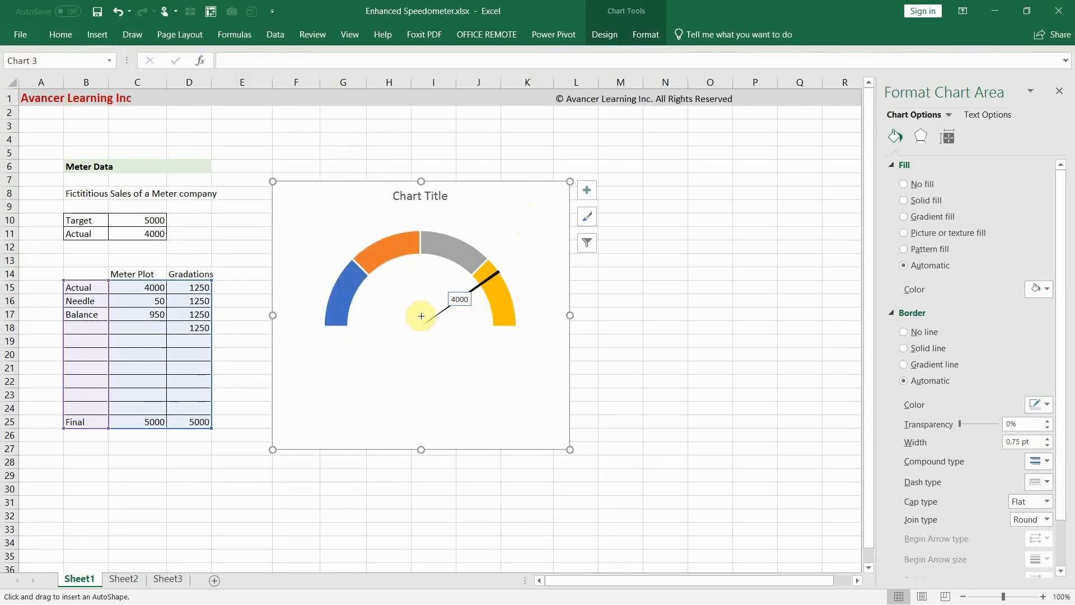
{"action": "left_click_drag", "start_coordinate": [414, 316], "coordinate": [433, 336]}
{"action": "left_click", "coordinate": [527, 368]}
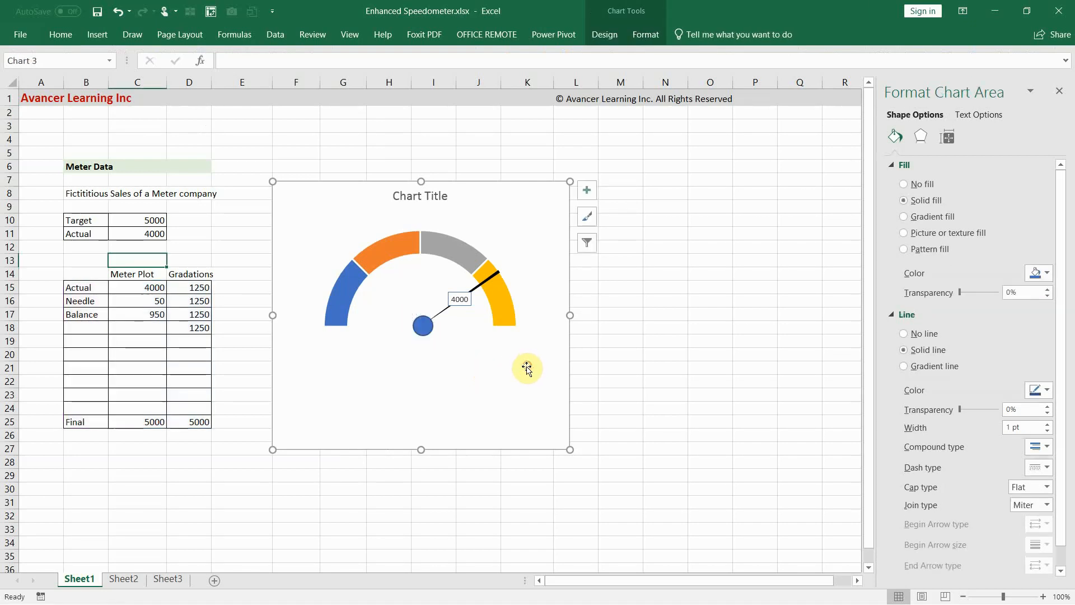
Step: Nudge the circle slightly so that it sits centred on the needle's pivot point
{"action": "left_click", "coordinate": [422, 325]}
{"action": "left_click_drag", "start_coordinate": [423, 325], "coordinate": [422, 324]}
{"action": "left_click", "coordinate": [391, 436]}
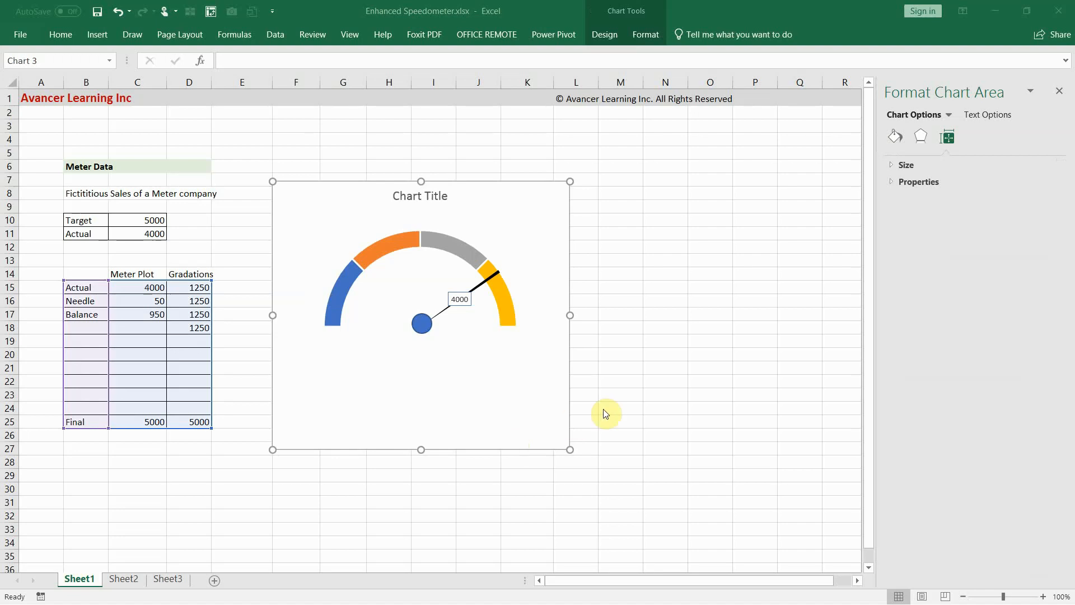
Step: Pull only the needle slice outward from the pie to a point explosion of 5%
{"action": "left_click", "coordinate": [482, 284]}
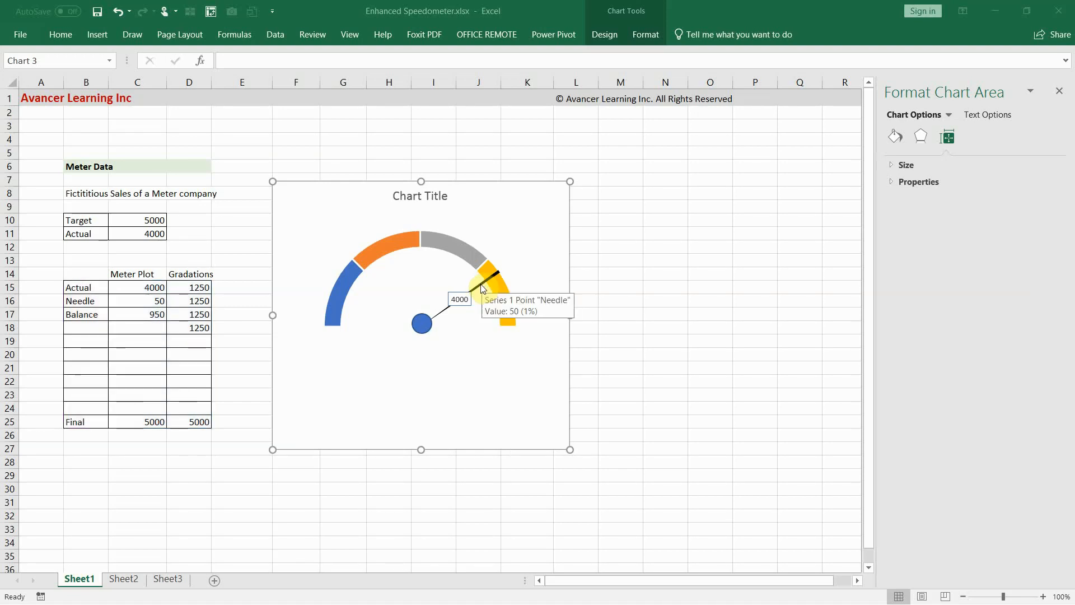
{"action": "left_click", "coordinate": [482, 283]}
{"action": "left_click", "coordinate": [485, 286]}
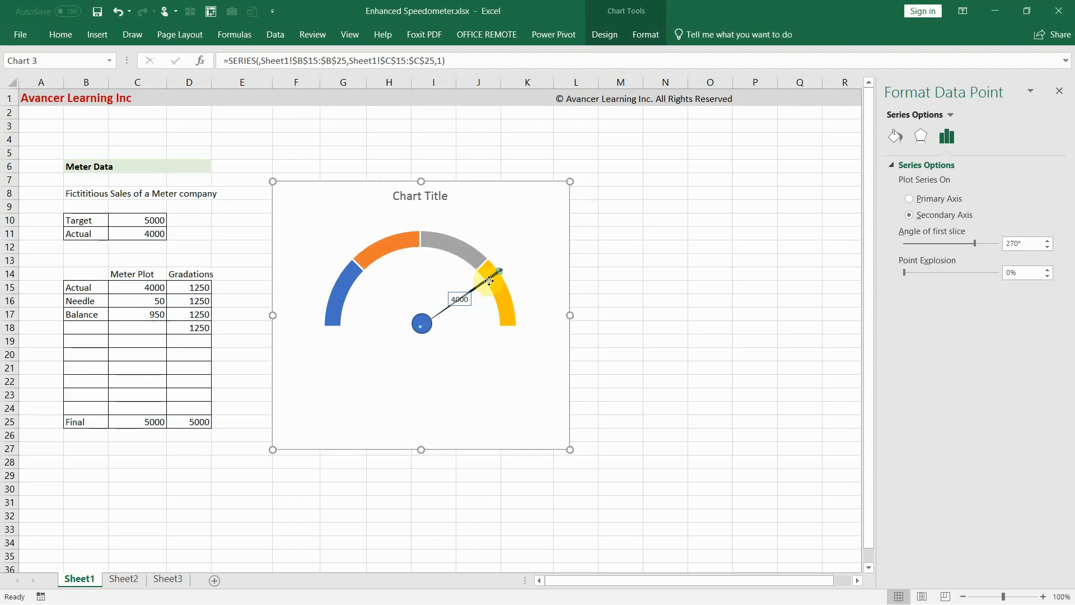
{"action": "left_click_drag", "start_coordinate": [489, 281], "coordinate": [494, 276]}
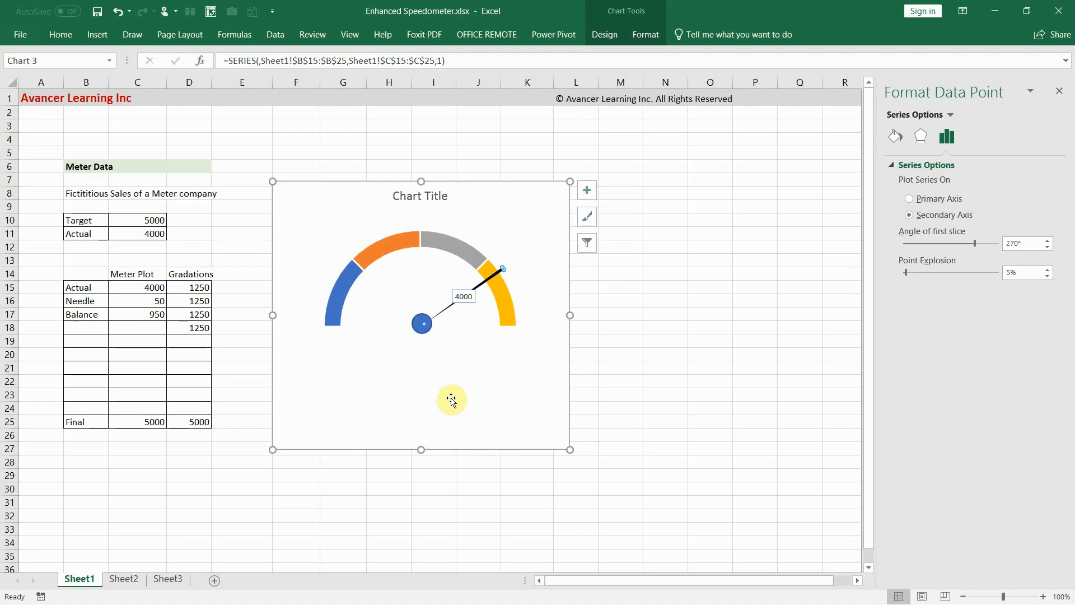
Step: Set the Actual sales value in cell C11 to 500
{"action": "left_click", "coordinate": [153, 234]}
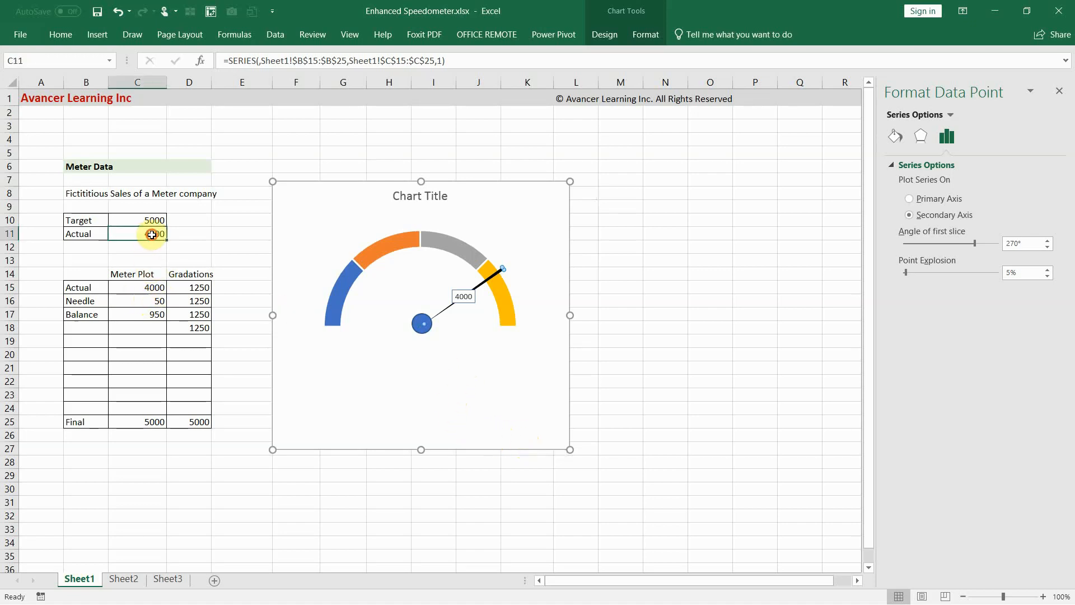
{"action": "type", "text": "5"}
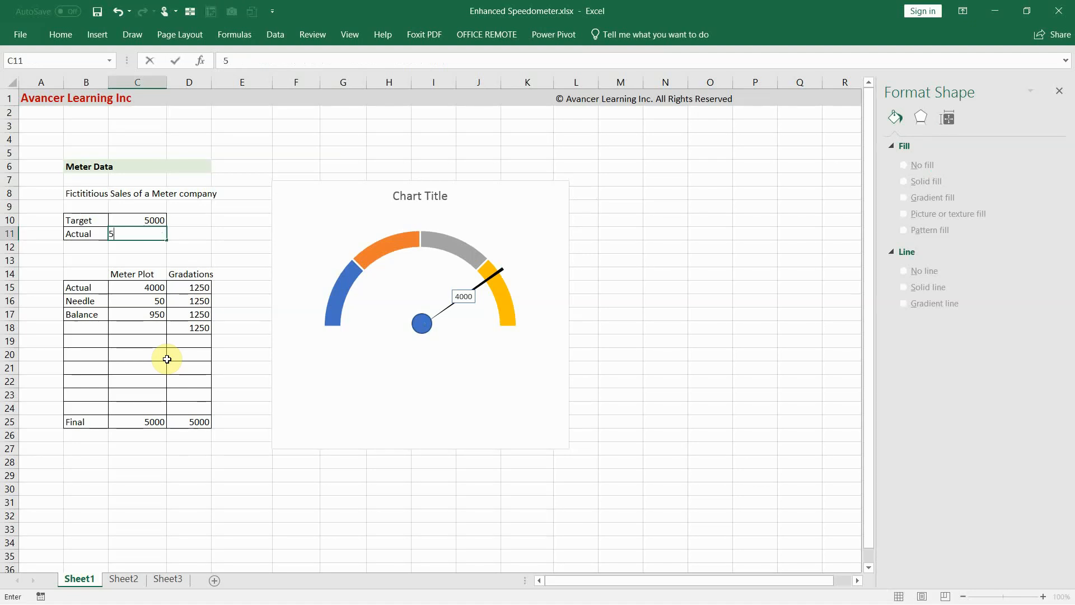
{"action": "key", "text": "Return"}
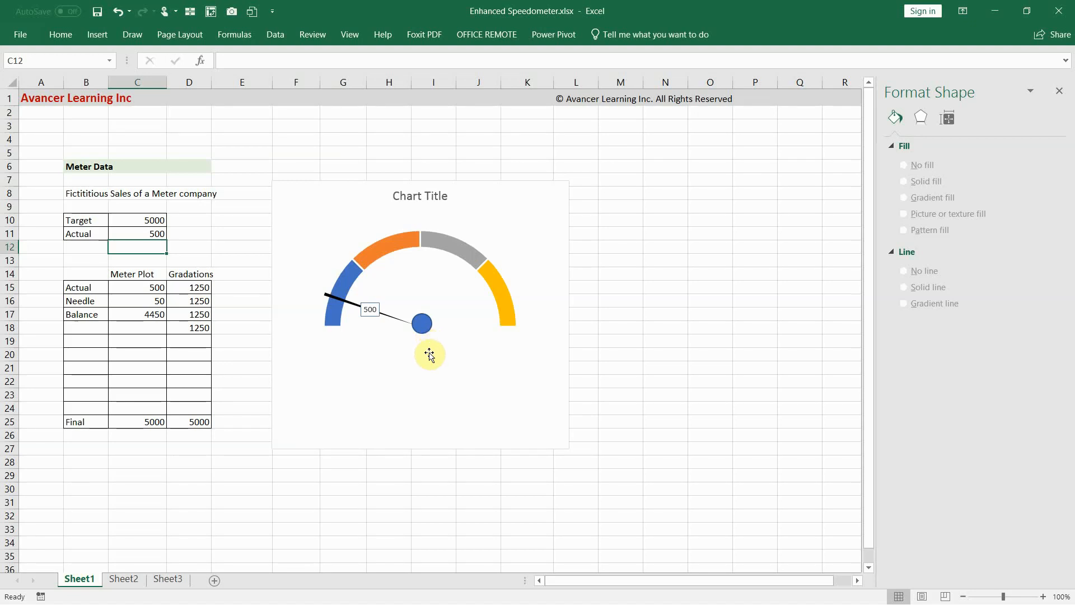
Step: Enlarge the pivot circle to about 1.19 cm in height and width, keeping it centred on the needle's base
{"action": "left_click", "coordinate": [420, 326]}
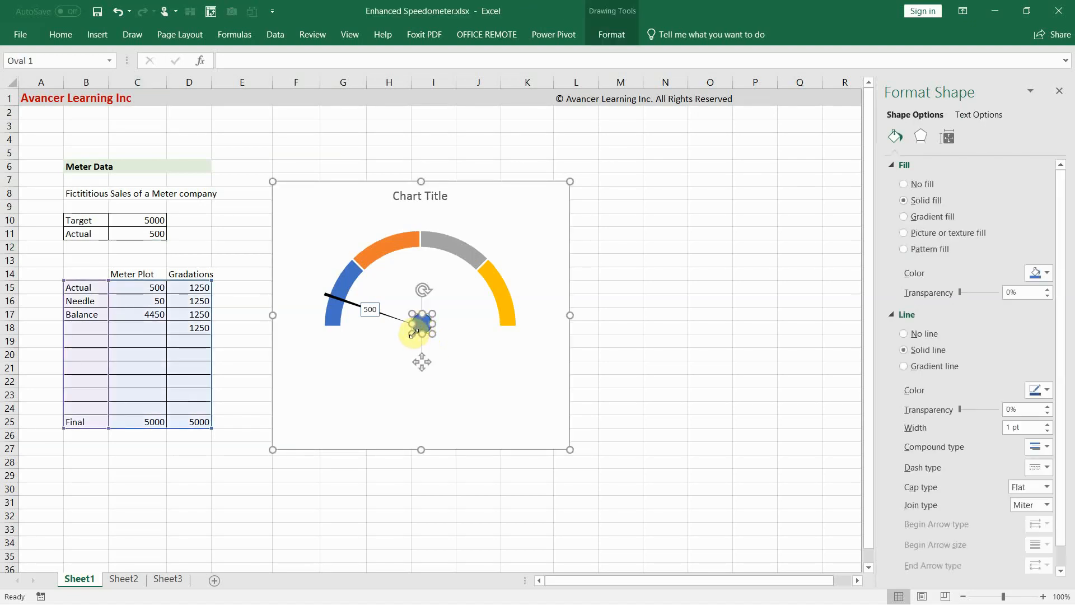
{"action": "left_click_drag", "start_coordinate": [407, 338], "coordinate": [436, 315]}
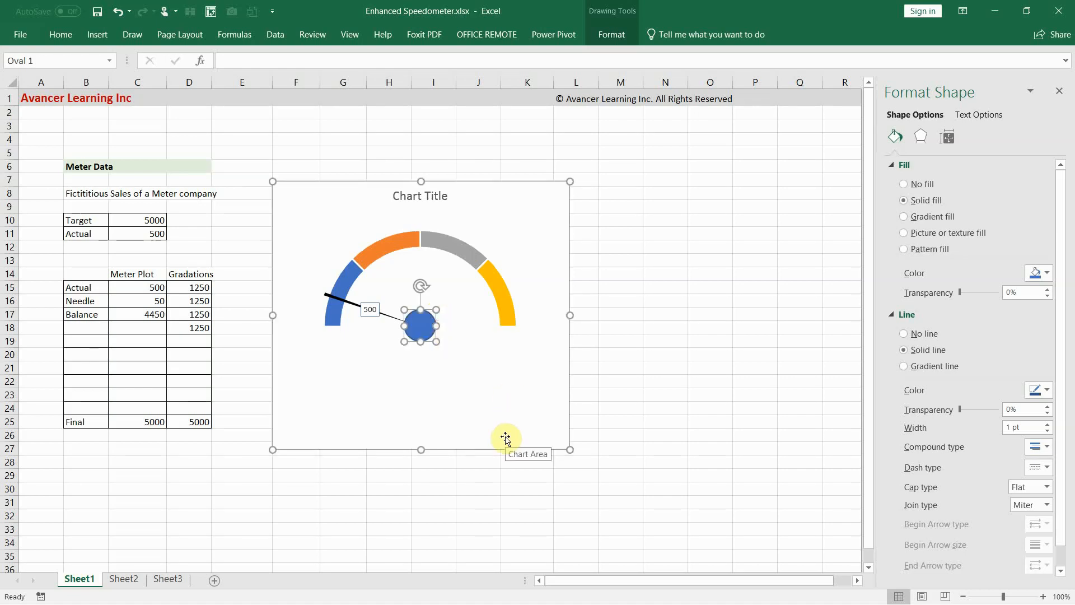
{"action": "left_click", "coordinate": [540, 263]}
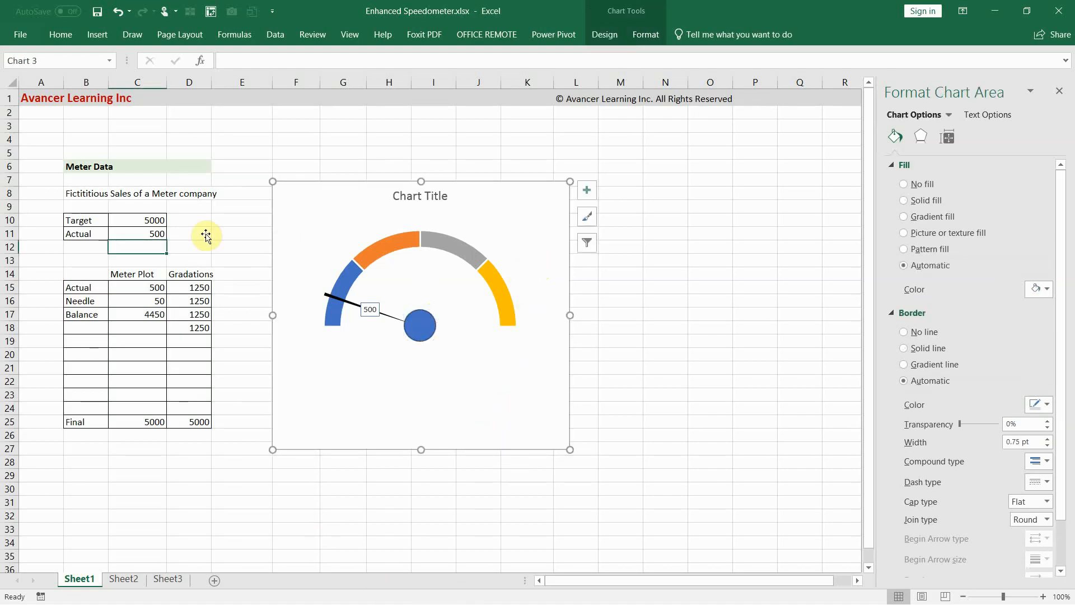
Step: Apply the light gray gradient theme shape style to the pivot circle and deselect it
{"action": "left_click", "coordinate": [432, 334]}
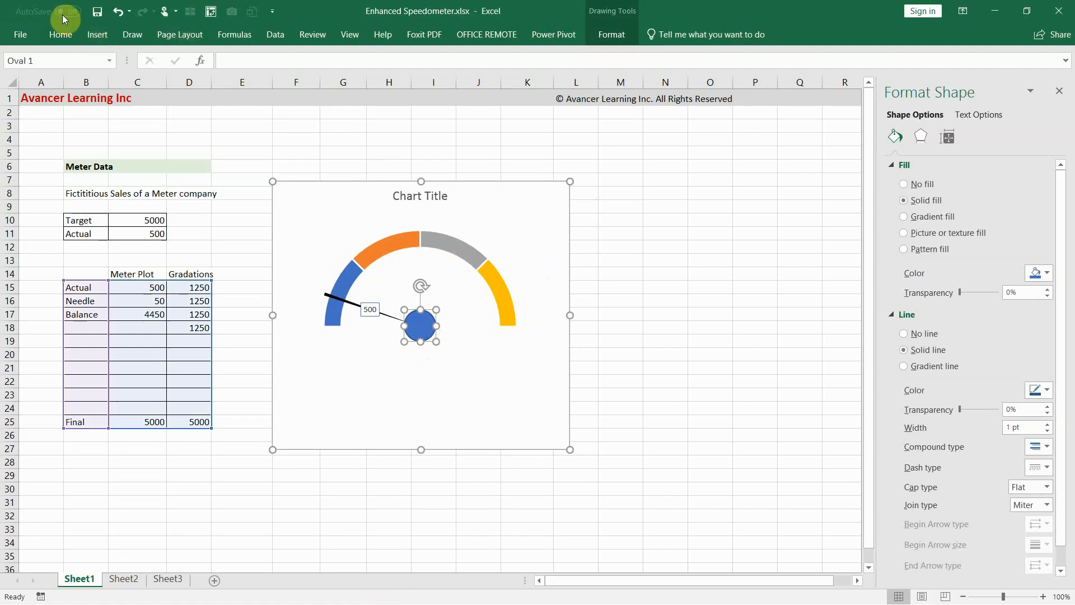
{"action": "left_click", "coordinate": [612, 34]}
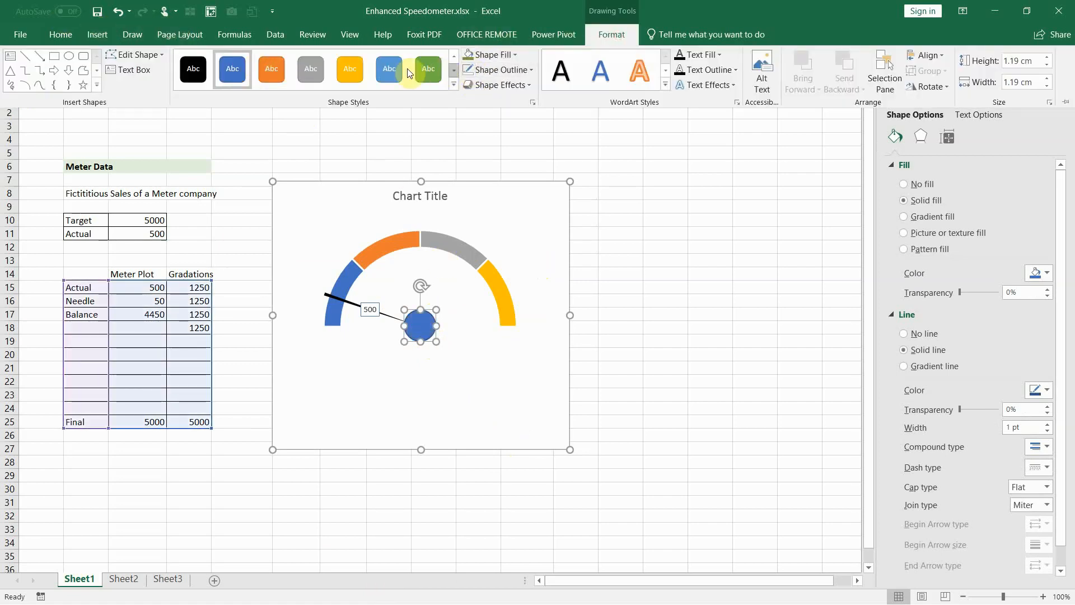
{"action": "left_click", "coordinate": [454, 84]}
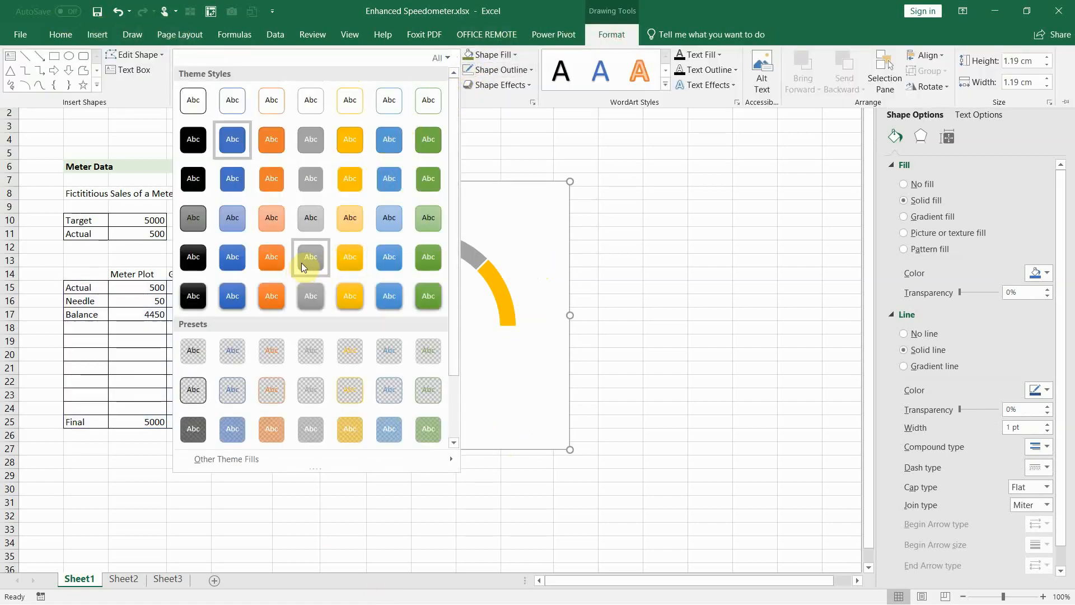
{"action": "left_click", "coordinate": [309, 216]}
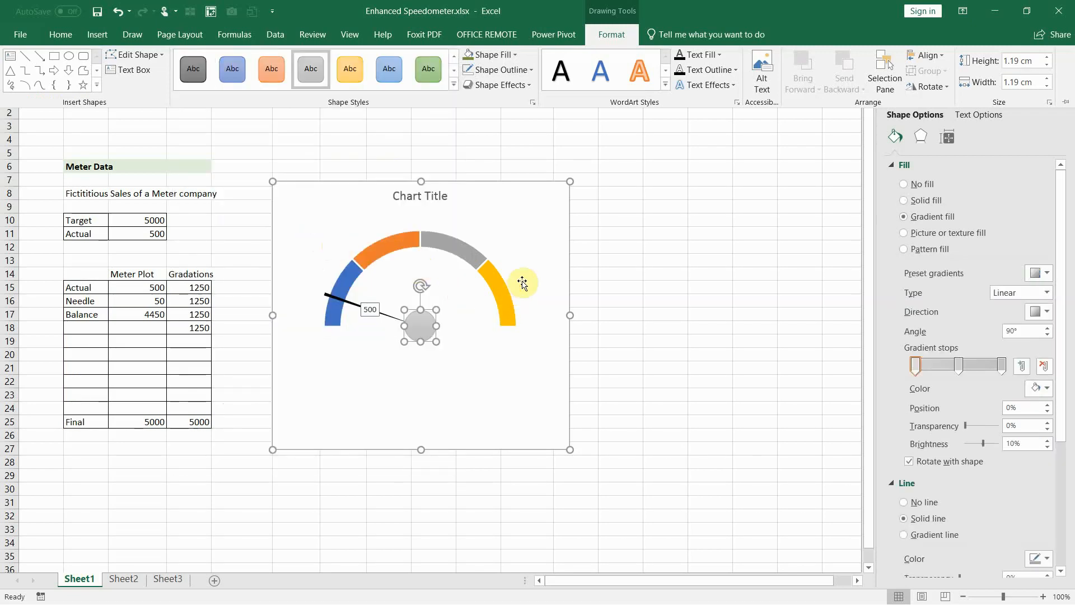
{"action": "left_click", "coordinate": [543, 266]}
{"action": "left_click", "coordinate": [480, 391]}
{"action": "left_click", "coordinate": [562, 396]}
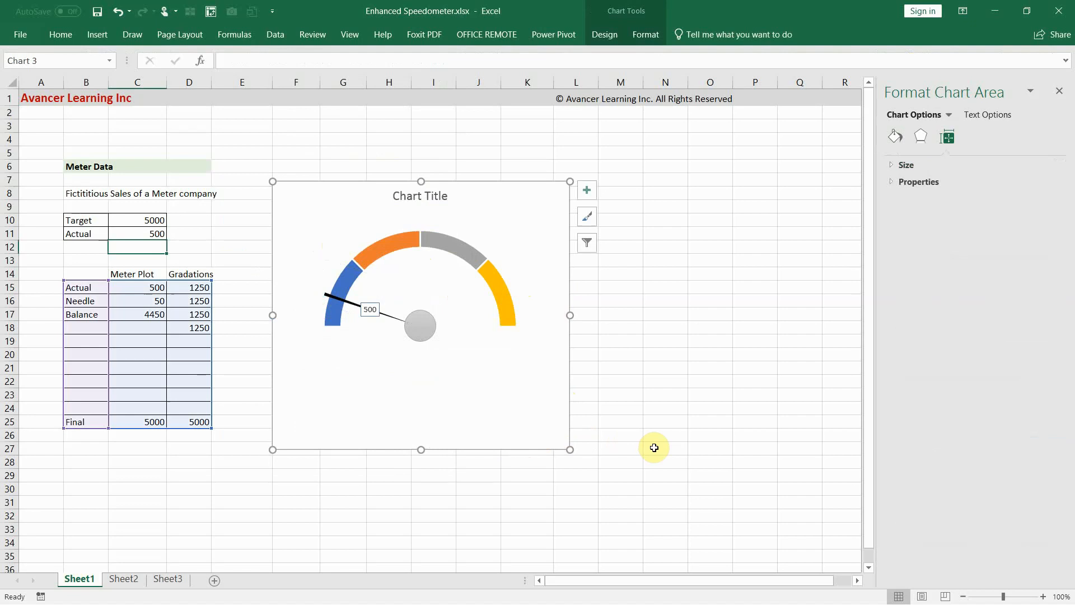